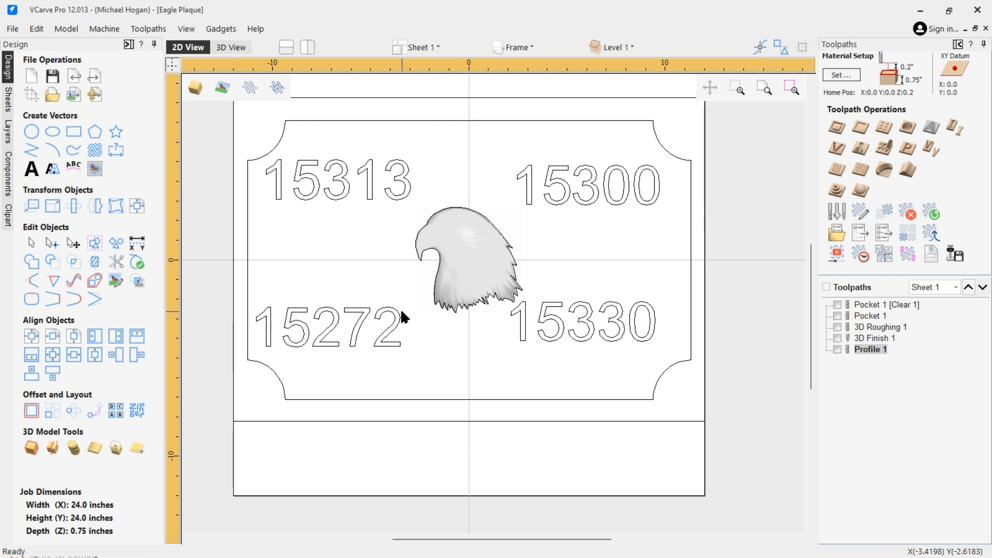
Hide the Number Sets and Eagle Model layers so only the frame layer's objects remain visible
{"action": "left_click", "coordinate": [470, 253]}
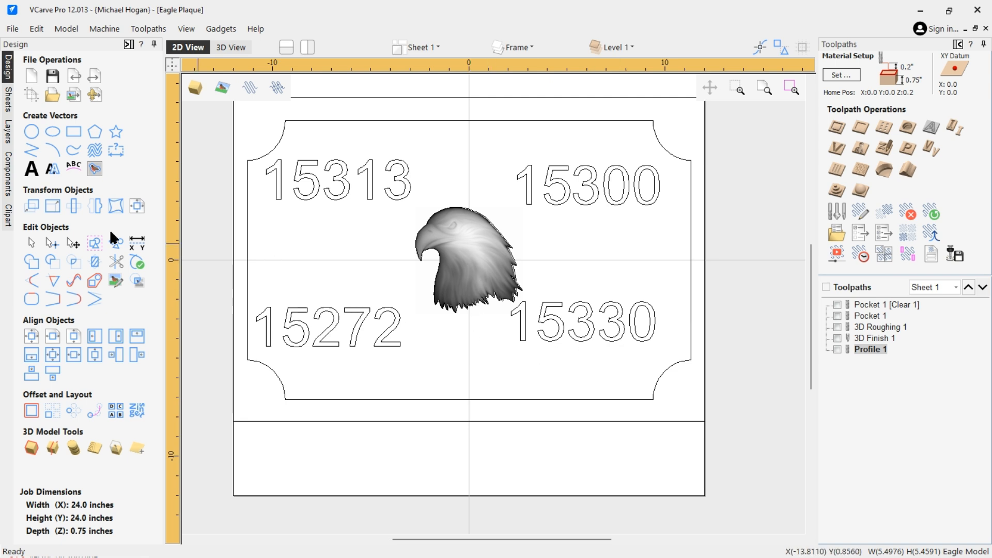
{"action": "left_click", "coordinate": [9, 132]}
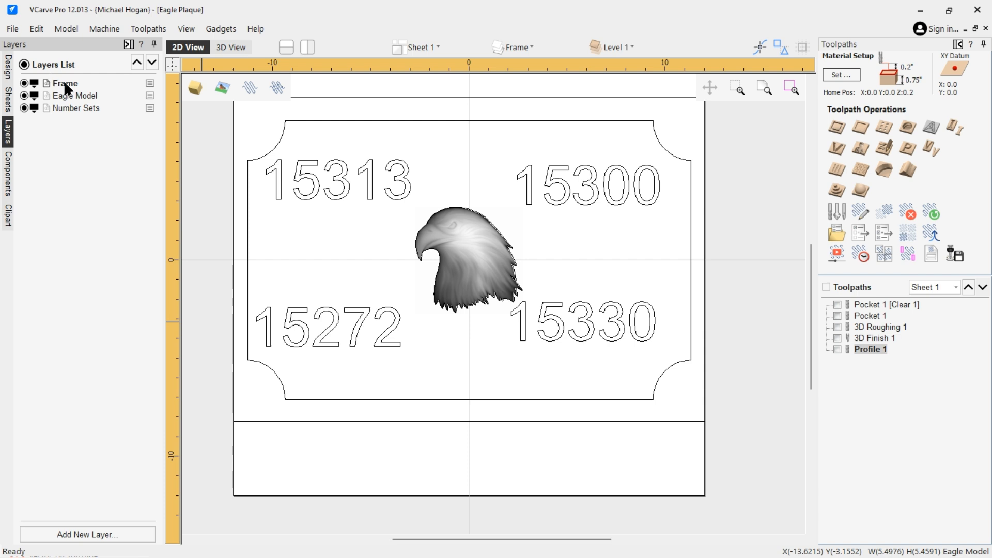
{"action": "left_click", "coordinate": [24, 108]}
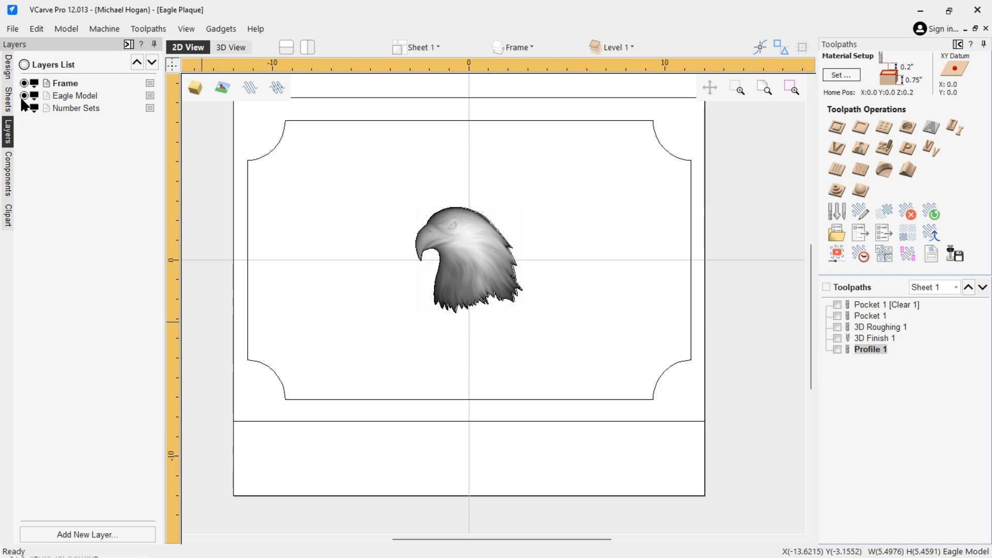
{"action": "left_click", "coordinate": [24, 96]}
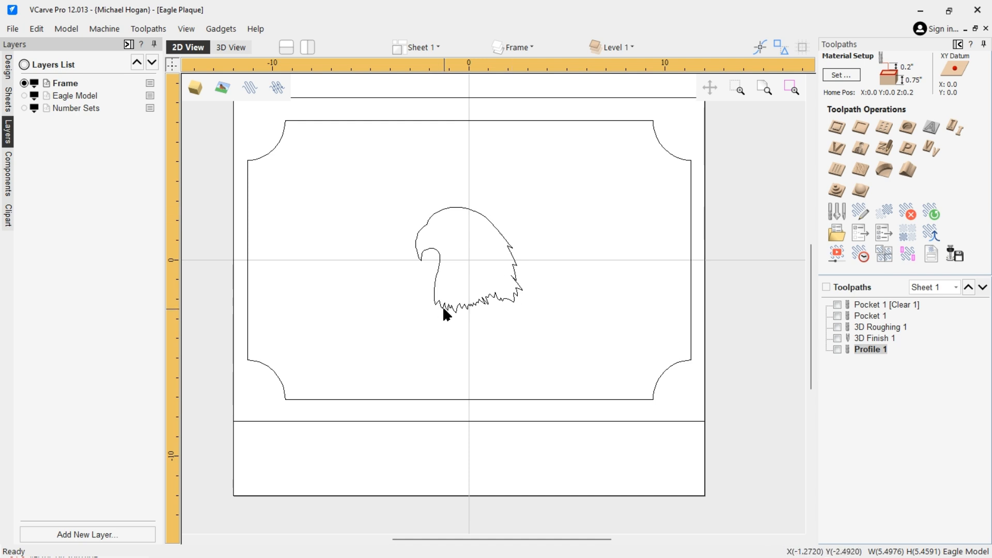
Move the eagle outline vector onto the Eagle Model layer
{"action": "left_click", "coordinate": [438, 262]}
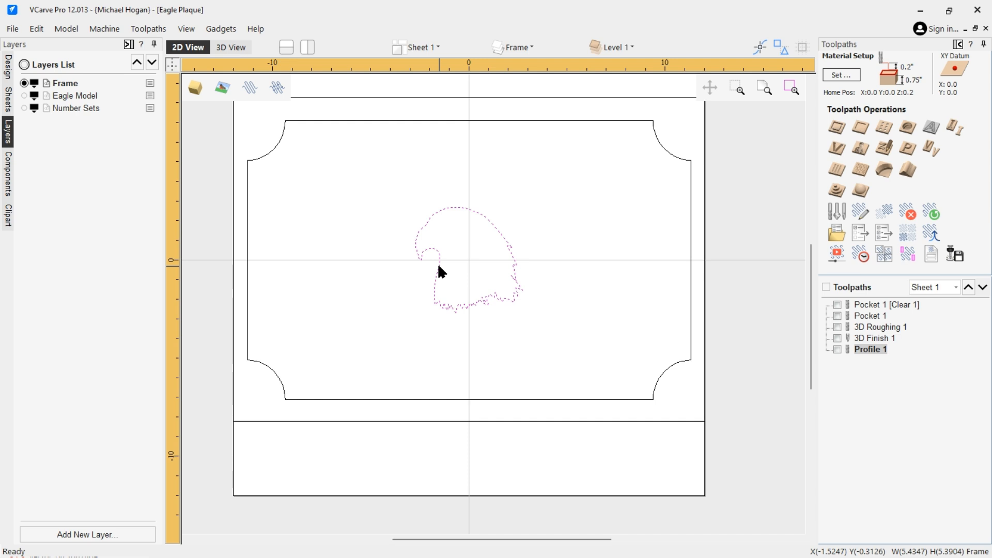
{"action": "right_click", "coordinate": [439, 267]}
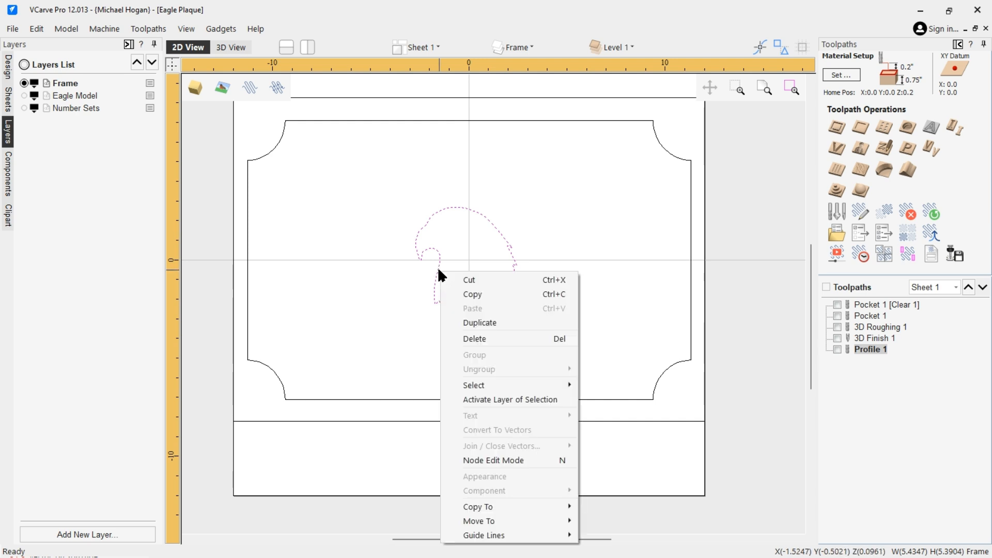
{"action": "mouse_move", "coordinate": [480, 519]}
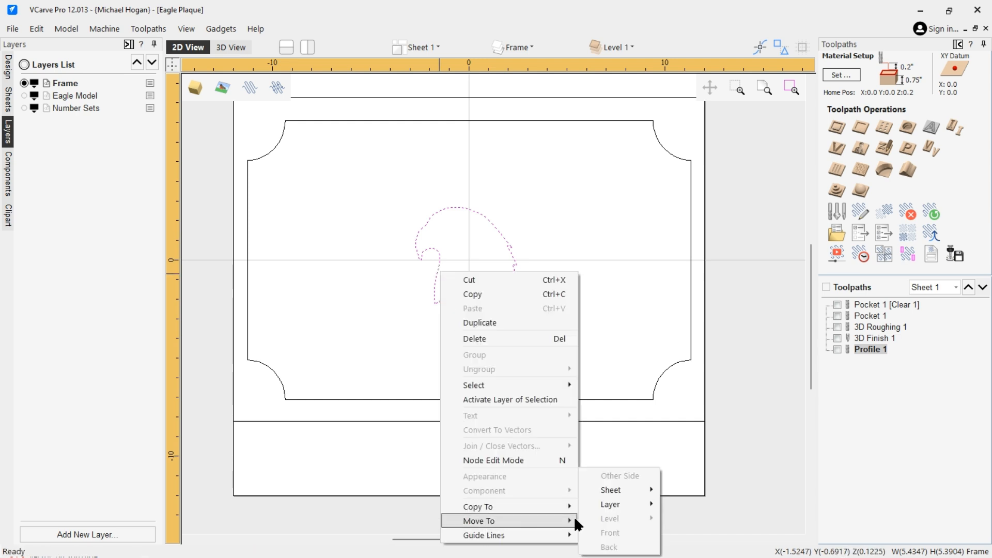
{"action": "mouse_move", "coordinate": [619, 504]}
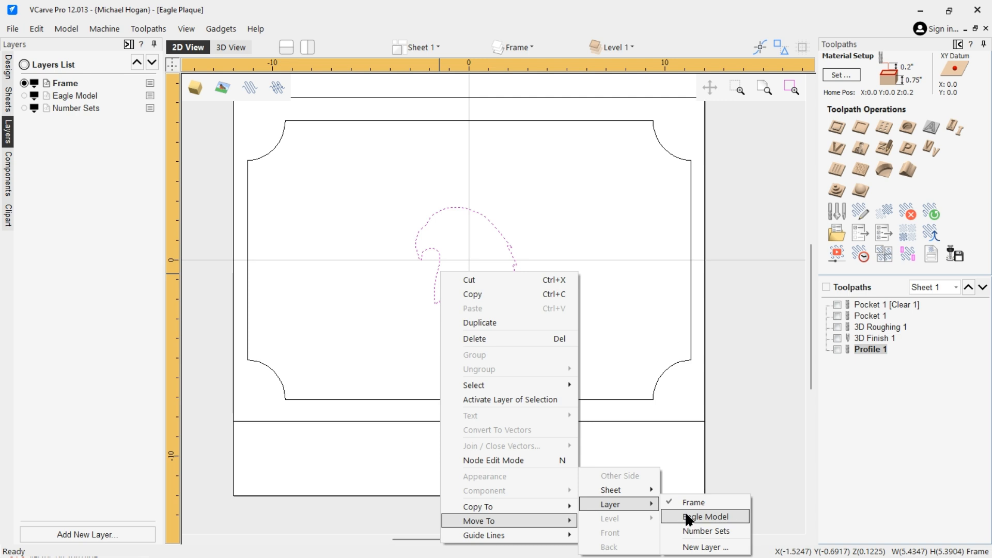
{"action": "left_click", "coordinate": [687, 516]}
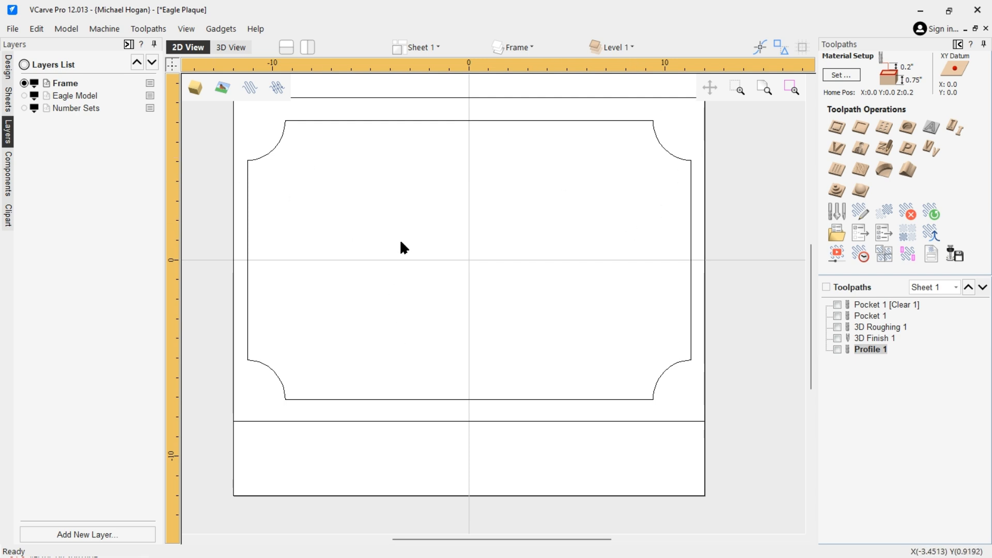
Show the Eagle Model layer again and return to the design tools
{"action": "left_click", "coordinate": [24, 96]}
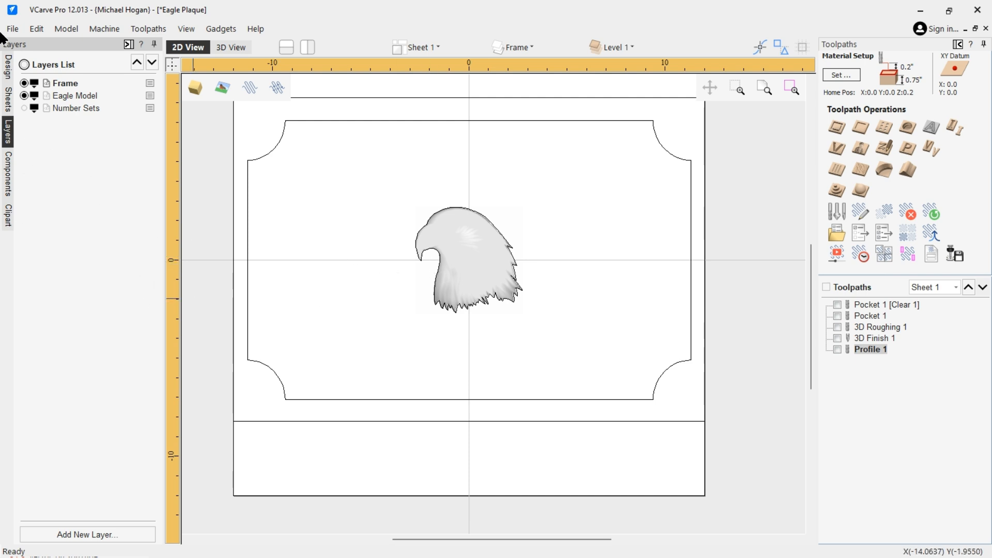
{"action": "left_click", "coordinate": [8, 65]}
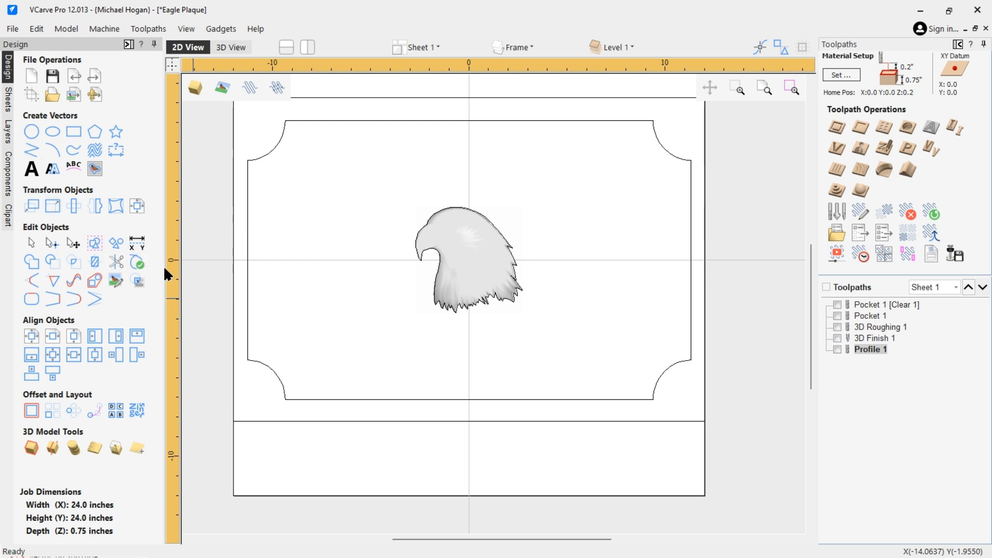
Try to create a vector boundary around the eagle model component
{"action": "left_click", "coordinate": [432, 287]}
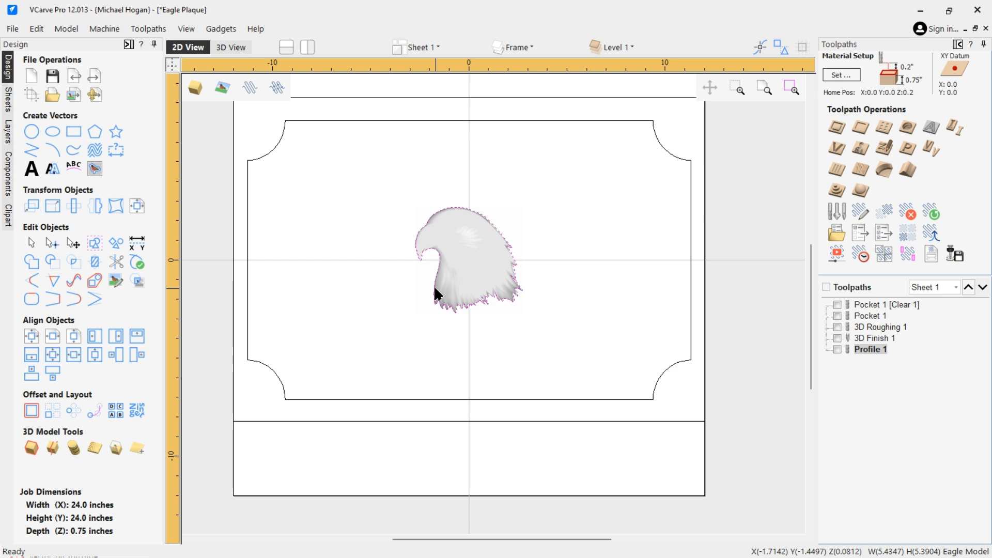
{"action": "key", "text": "Escape"}
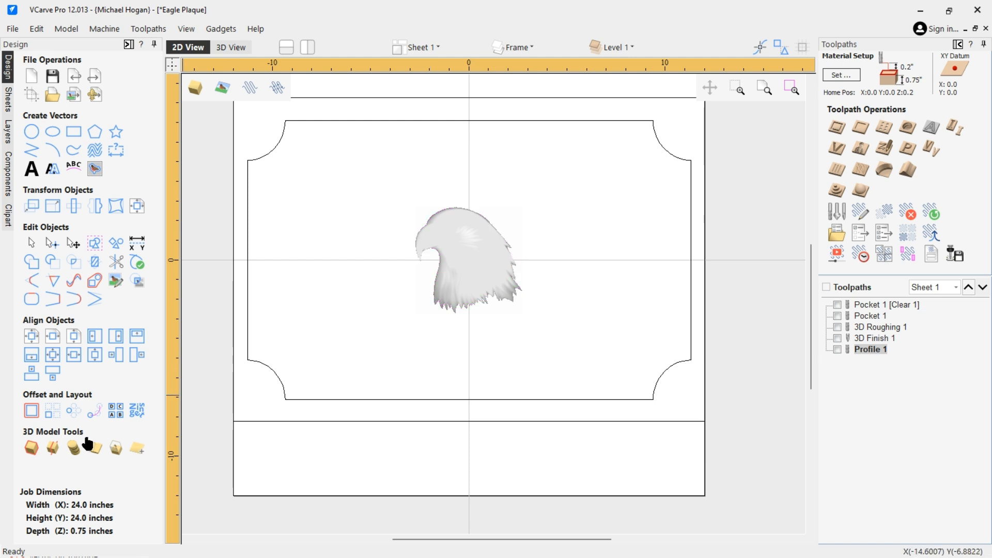
{"action": "left_click", "coordinate": [29, 449]}
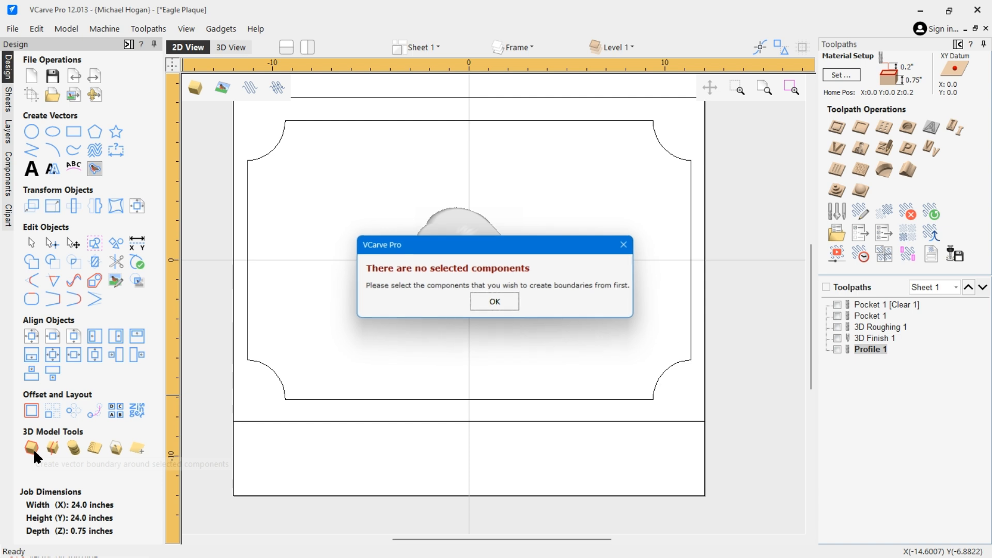
{"action": "left_click", "coordinate": [503, 303]}
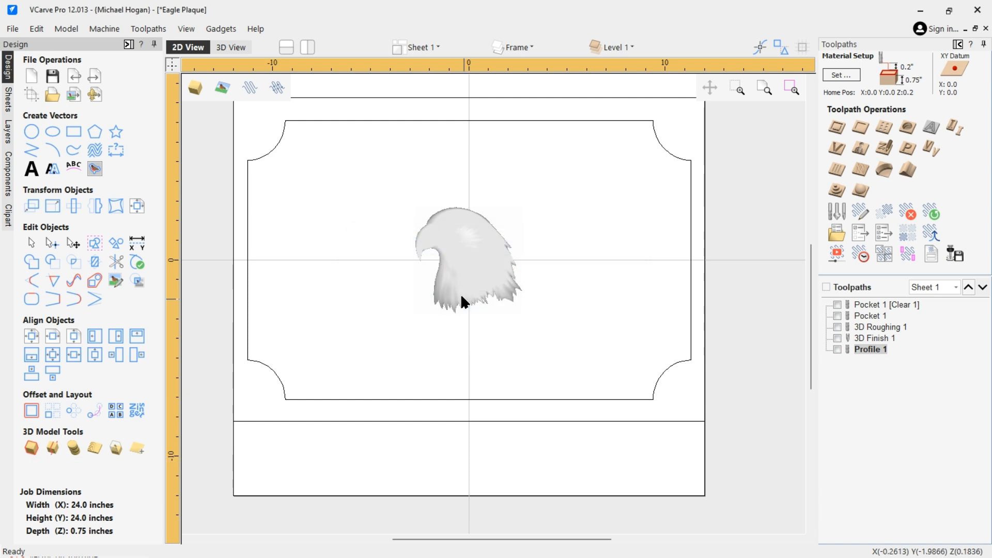
Select the eagle outline vector still on the Frame layer and move it to the Eagle Model layer
{"action": "left_click", "coordinate": [470, 253]}
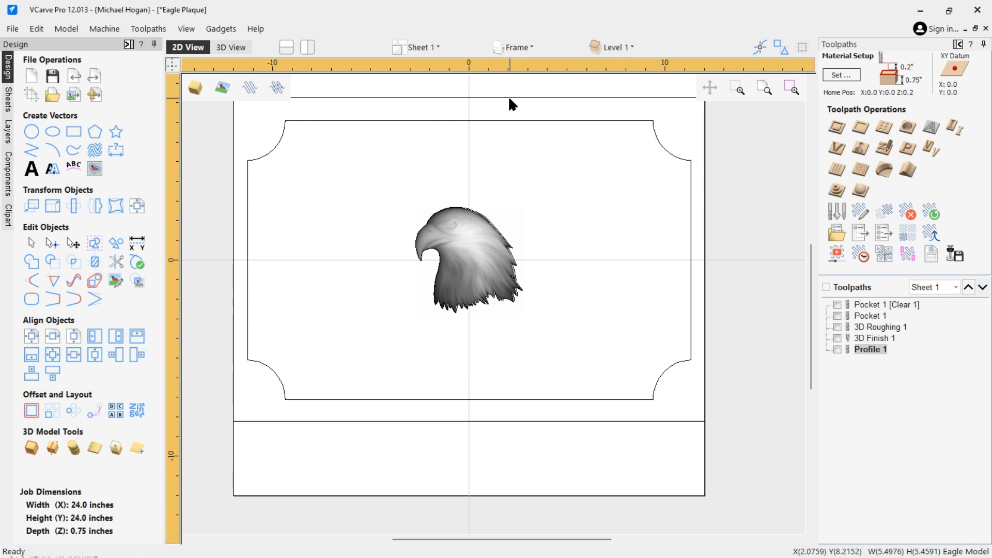
{"action": "left_click", "coordinate": [483, 217]}
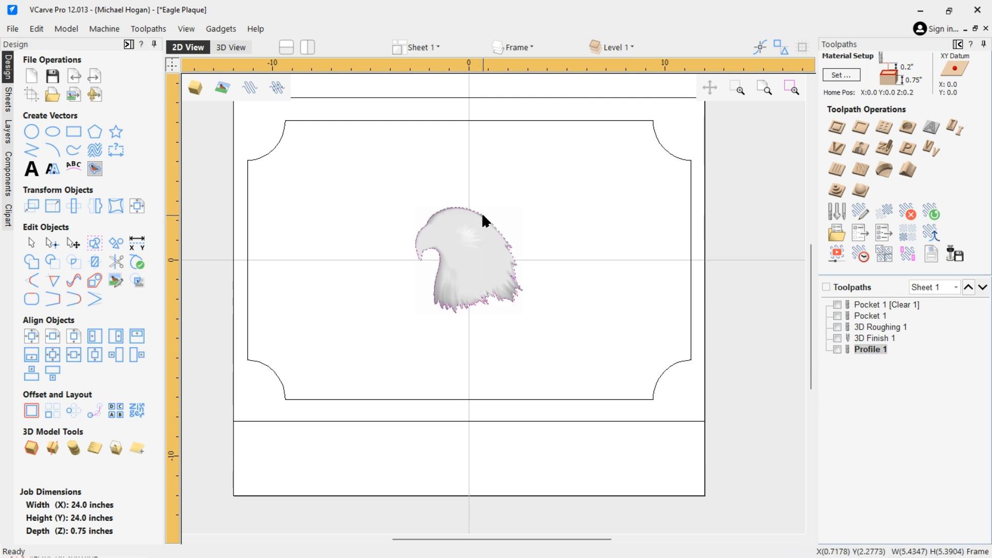
{"action": "left_click", "coordinate": [482, 212]}
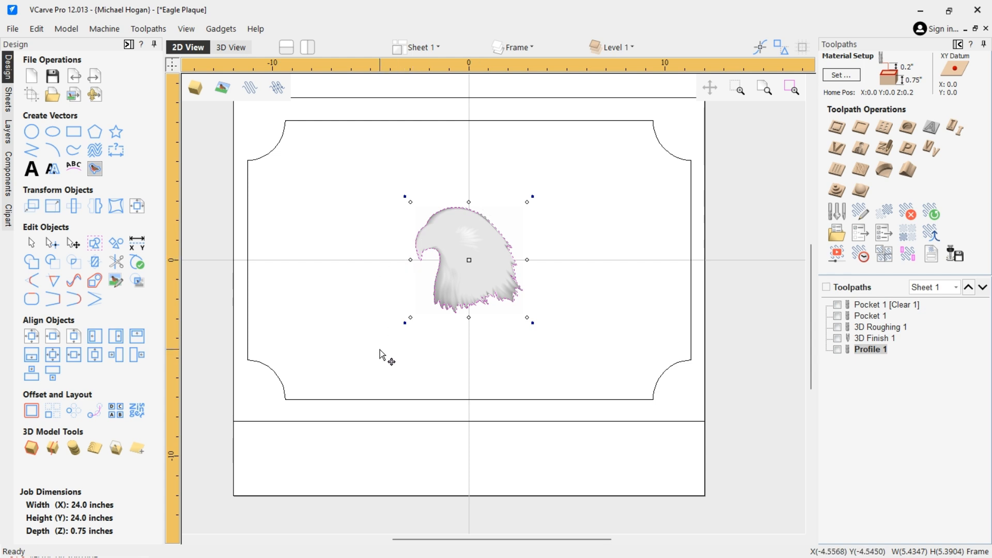
{"action": "right_click", "coordinate": [437, 303]}
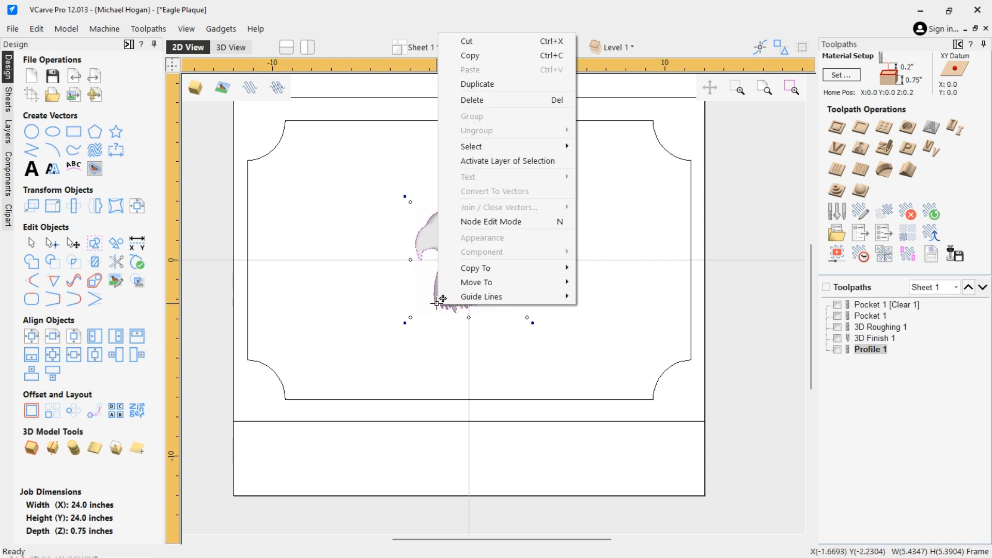
{"action": "left_click", "coordinate": [468, 334]}
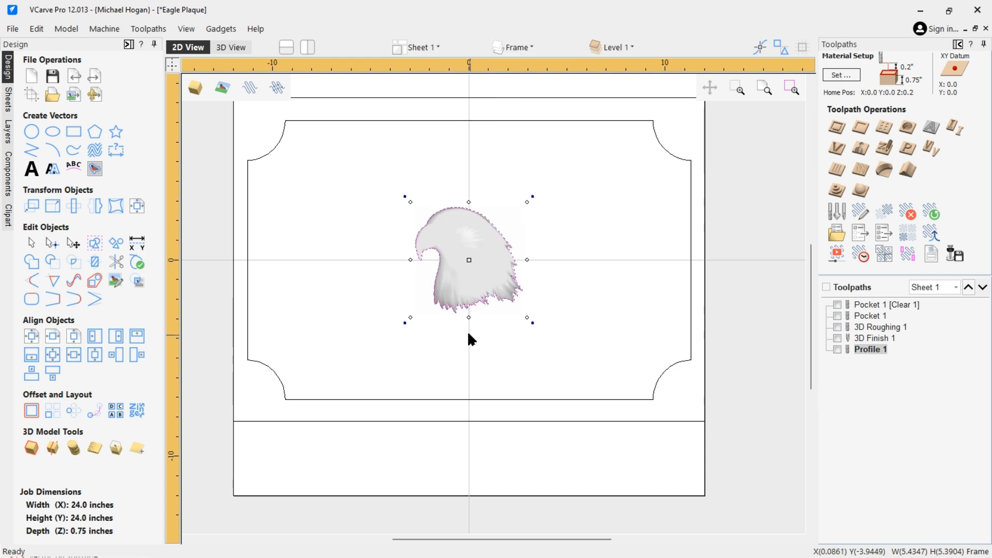
{"action": "right_click", "coordinate": [455, 305]}
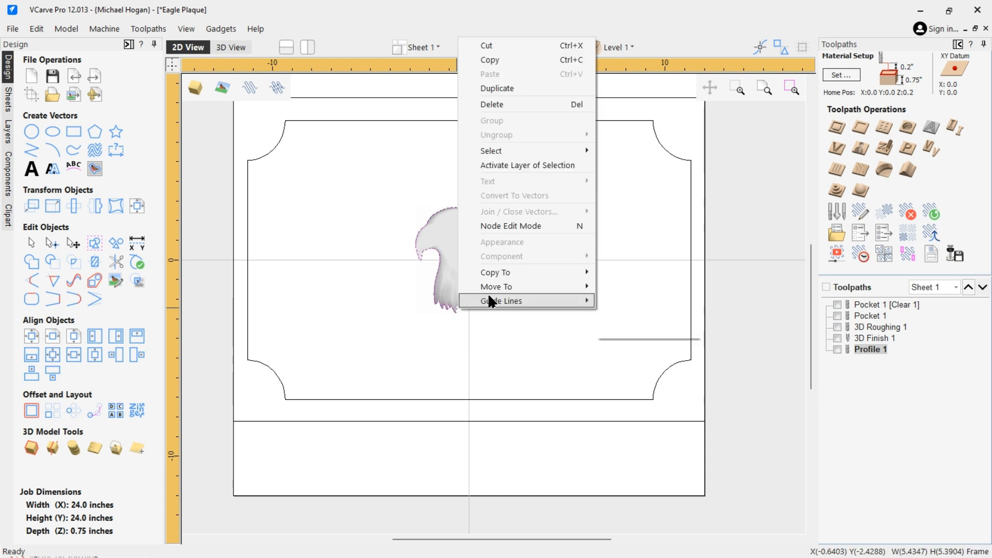
{"action": "mouse_move", "coordinate": [567, 286]}
{"action": "mouse_move", "coordinate": [627, 316]}
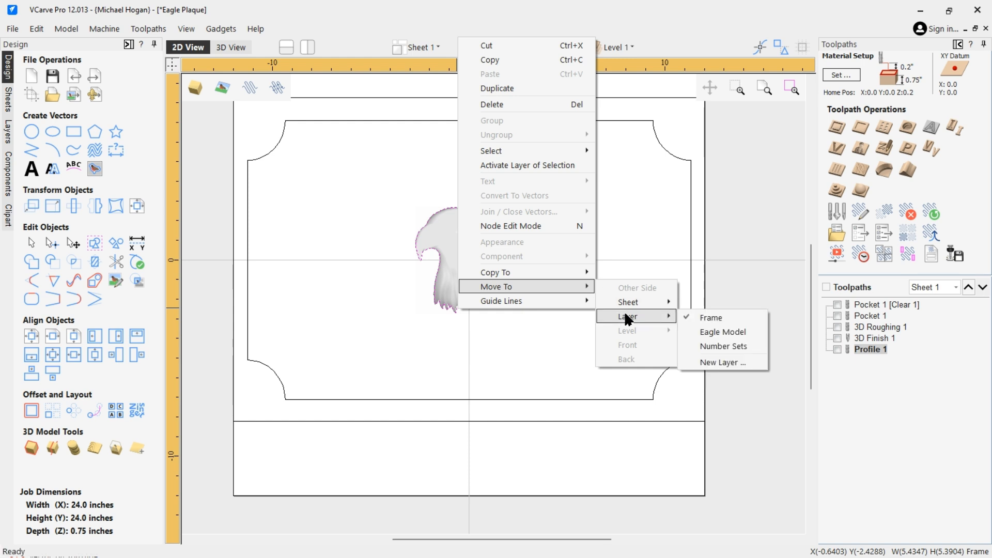
{"action": "left_click", "coordinate": [722, 332]}
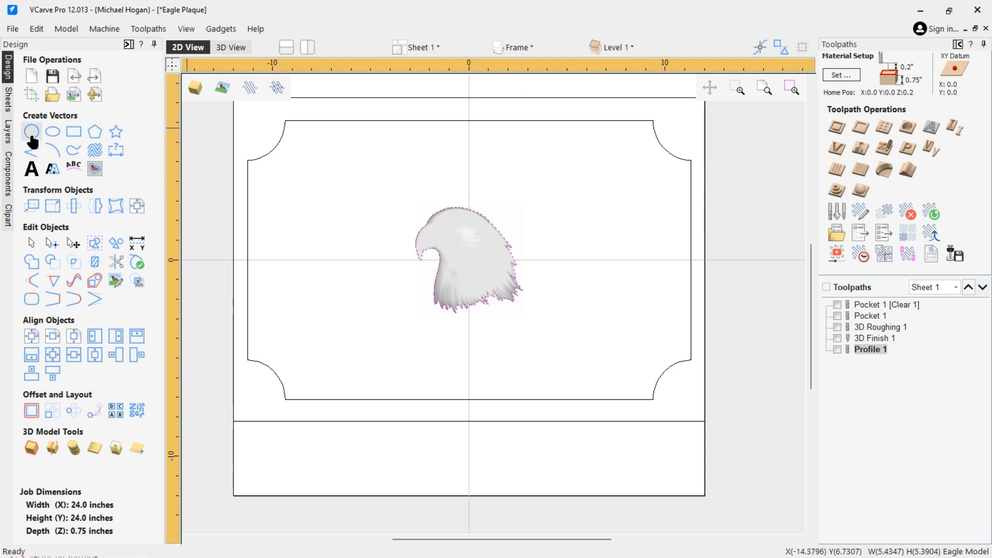
Toggle the visibility of the Frame, Eagle Model and Number Sets layers to check what each contains
{"action": "left_click", "coordinate": [8, 135]}
{"action": "left_click", "coordinate": [22, 96]}
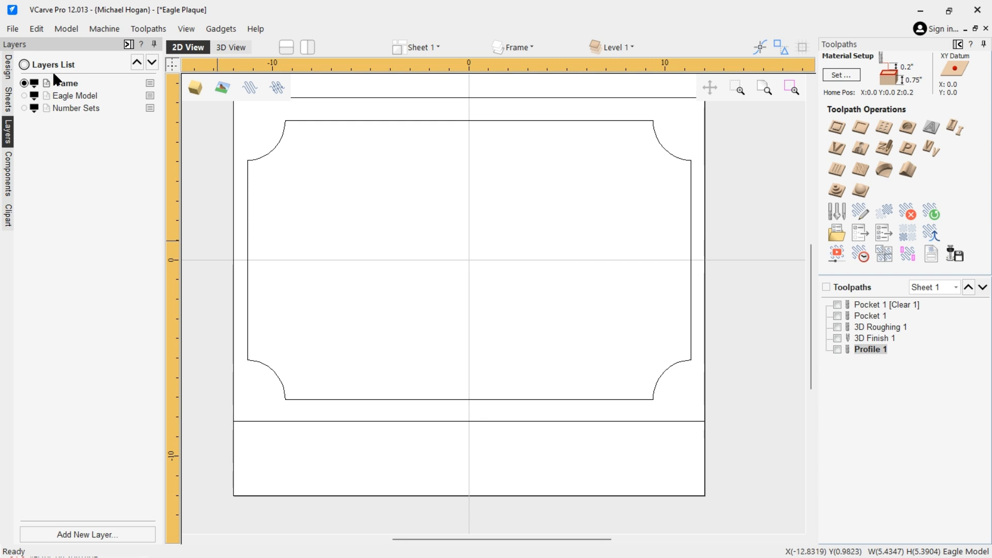
{"action": "left_click", "coordinate": [24, 82]}
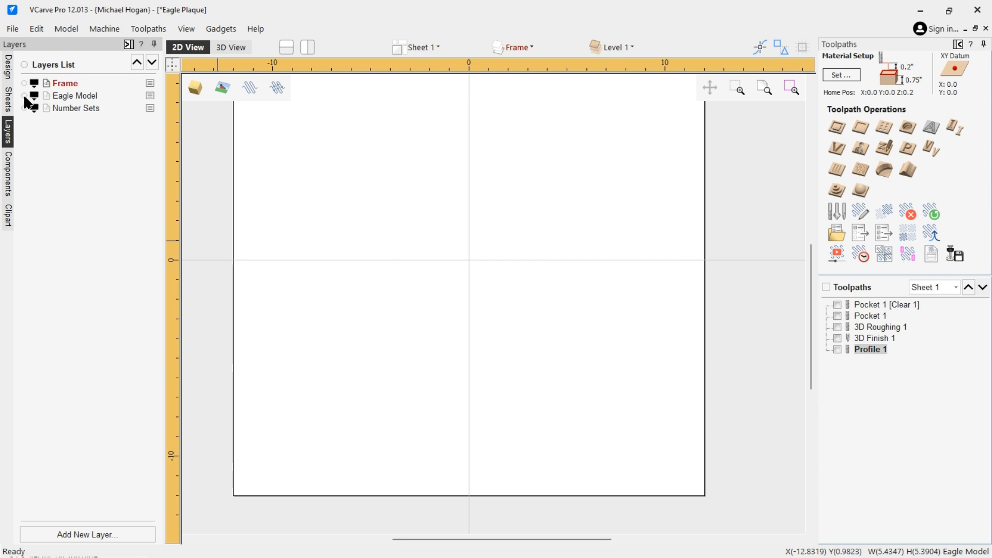
{"action": "left_click", "coordinate": [24, 96]}
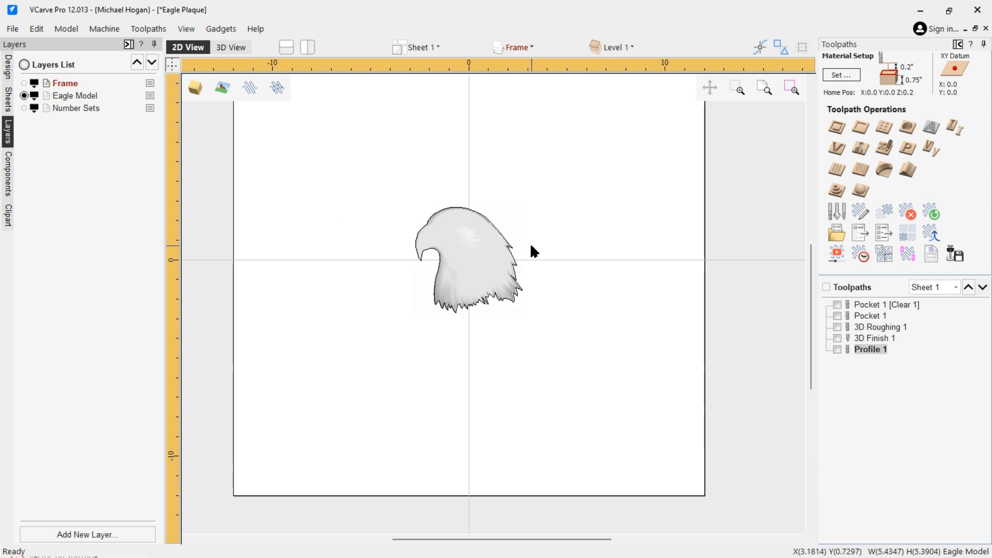
{"action": "left_click", "coordinate": [23, 96]}
{"action": "left_click", "coordinate": [23, 108]}
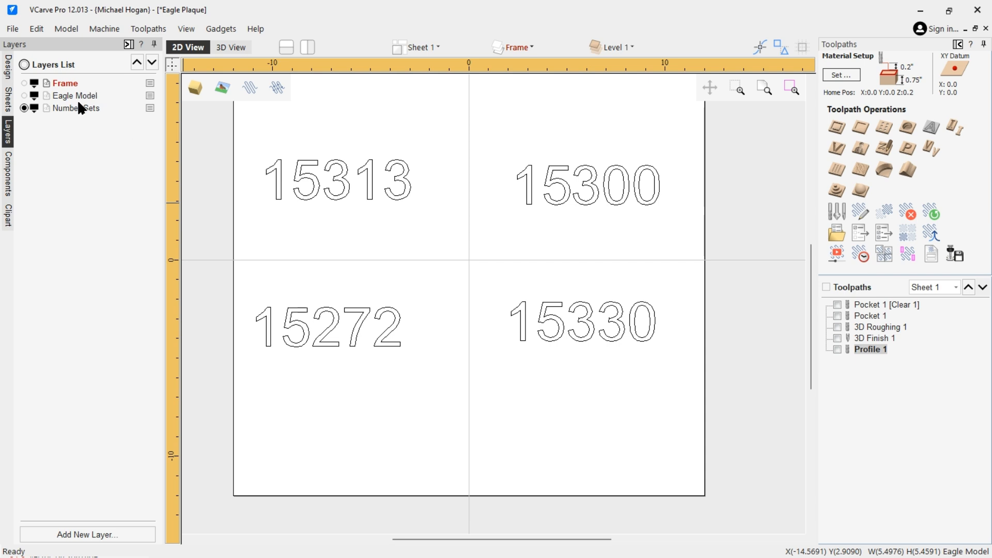
{"action": "left_click", "coordinate": [23, 95]}
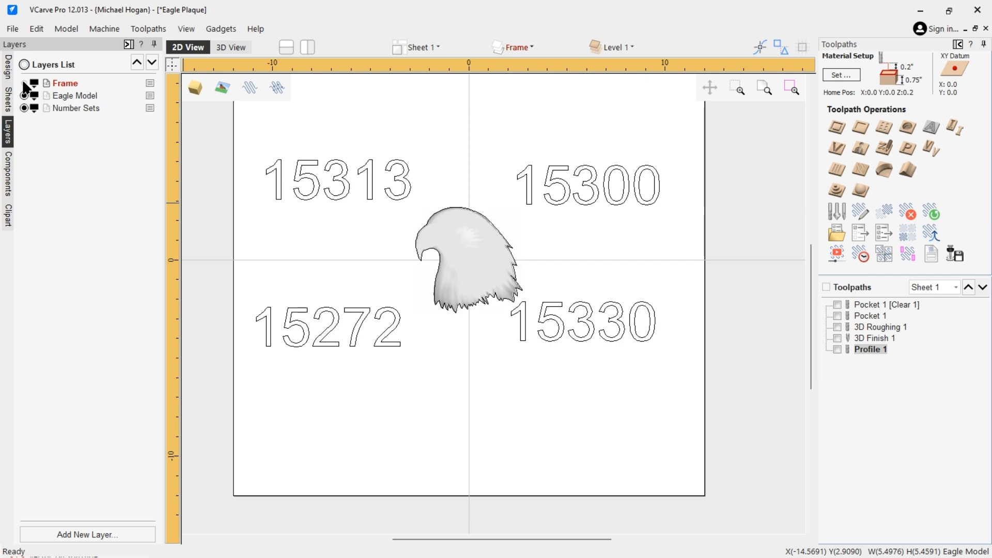
{"action": "left_click", "coordinate": [24, 83]}
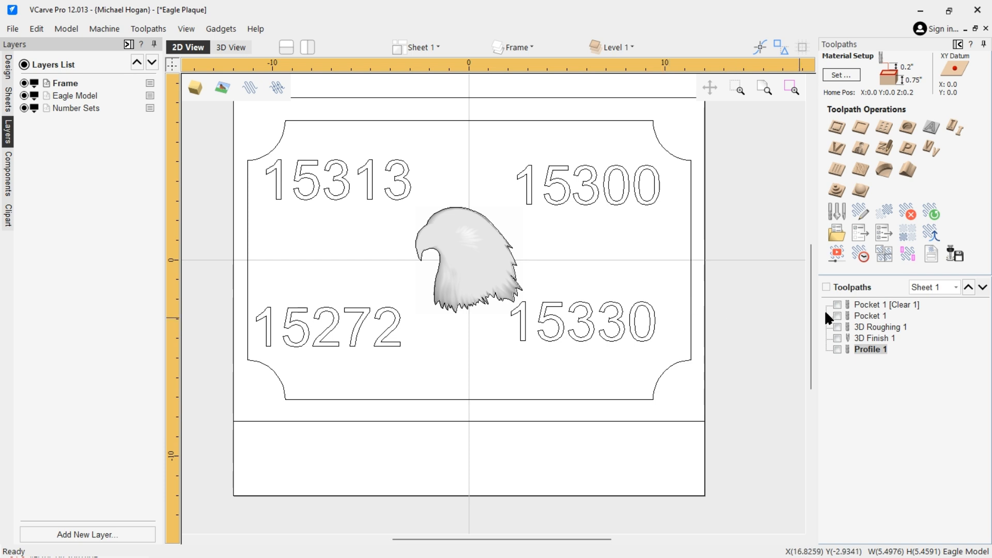
Display both pocket toolpath previews and open the Pocket 1 [Clear 1] toolpath for editing
{"action": "left_click", "coordinate": [837, 304]}
{"action": "left_click", "coordinate": [838, 315]}
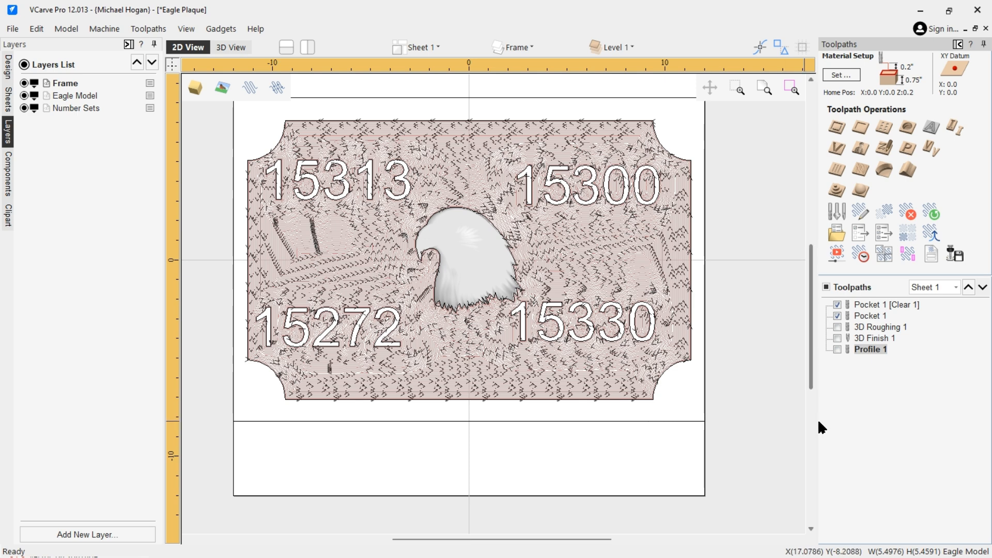
{"action": "double_click", "coordinate": [887, 302]}
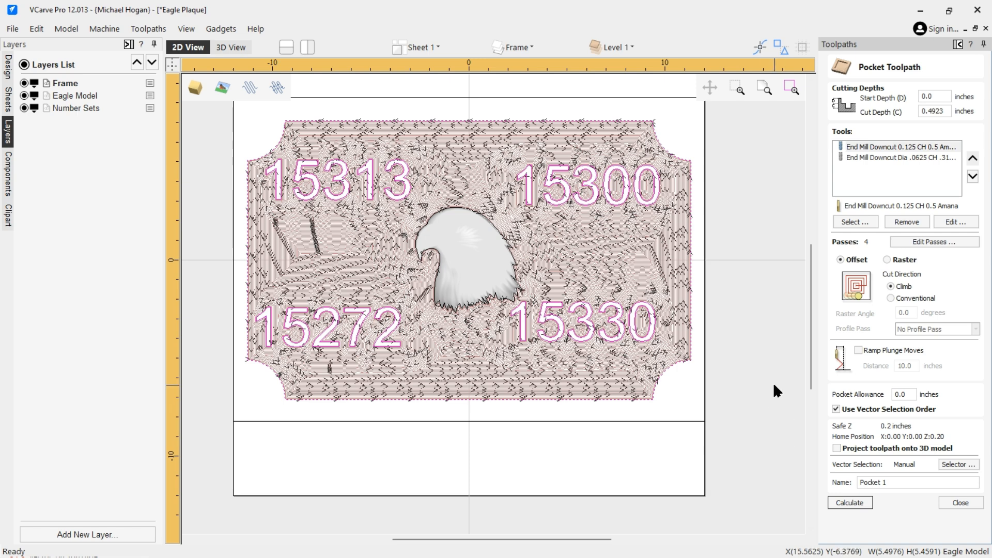
Open the pocket toolpath's Vector Selector and review its selection filters and layers
{"action": "left_click", "coordinate": [955, 464]}
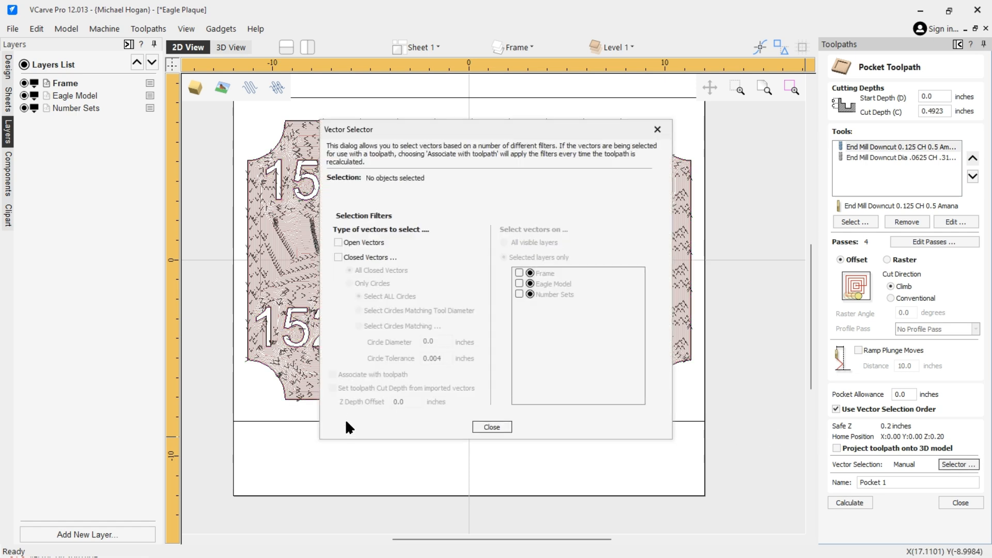
{"action": "left_click", "coordinate": [497, 427]}
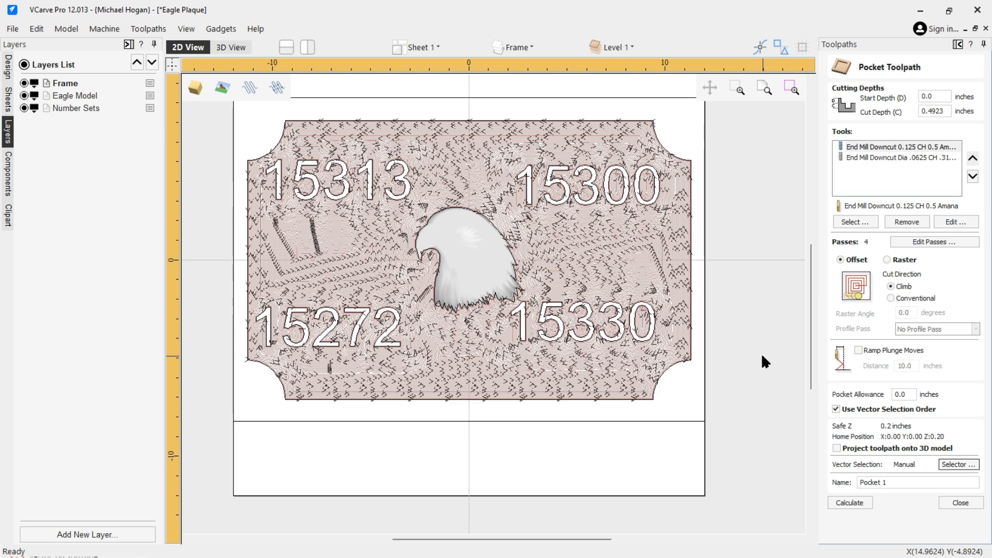
{"action": "left_click", "coordinate": [953, 464]}
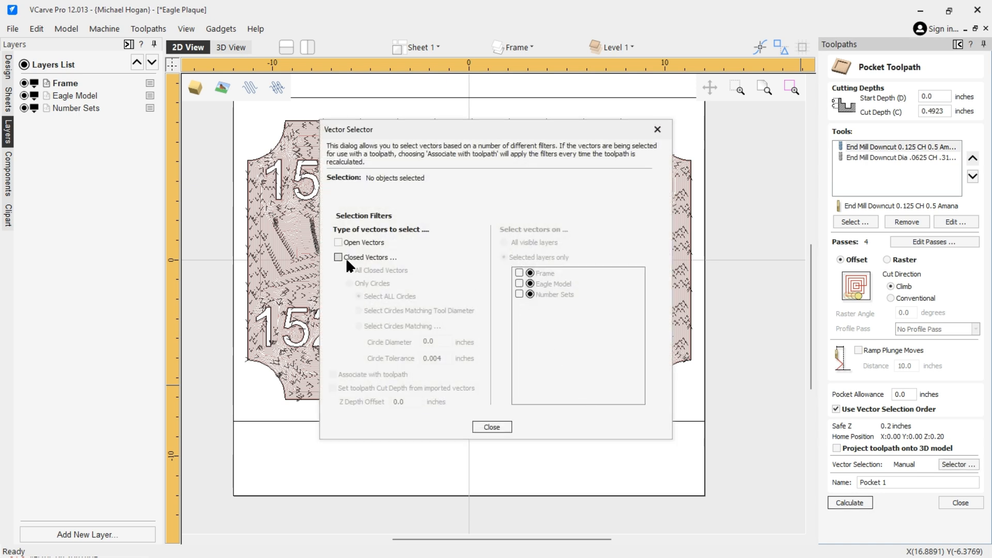
{"action": "left_click", "coordinate": [492, 427]}
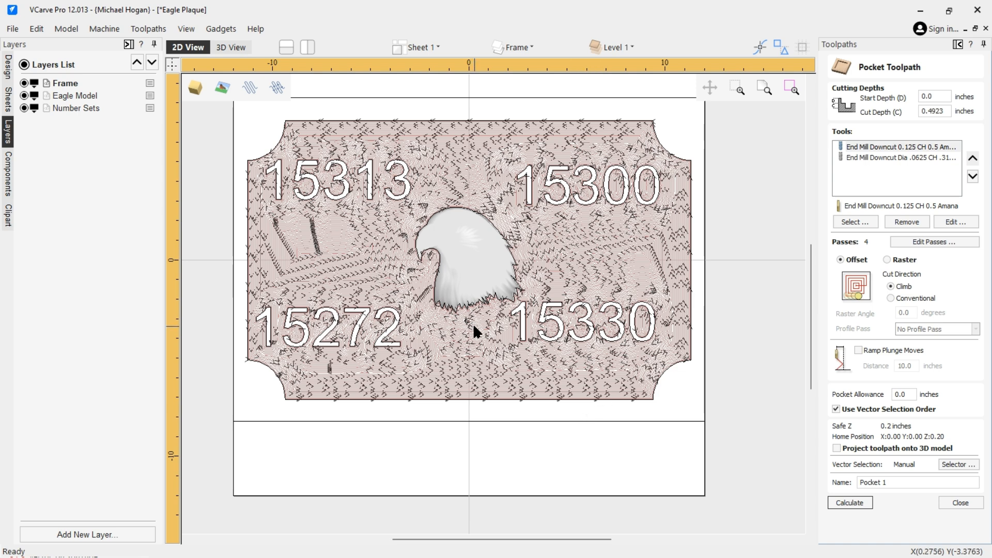
Try to calculate the Pocket 1 [Clear 1] toolpath, dismiss the alert, and close the toolpath form
{"action": "left_click", "coordinate": [851, 502]}
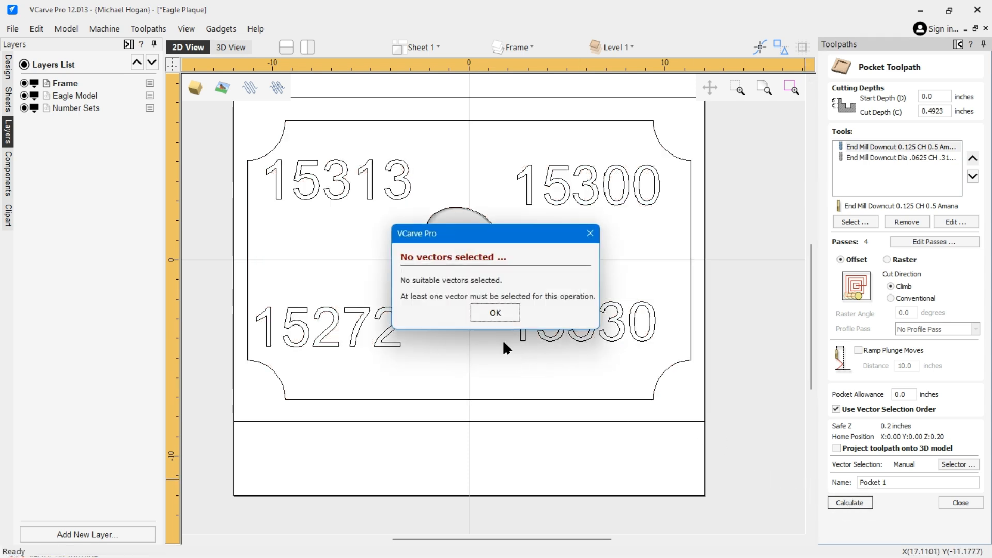
{"action": "left_click", "coordinate": [494, 313]}
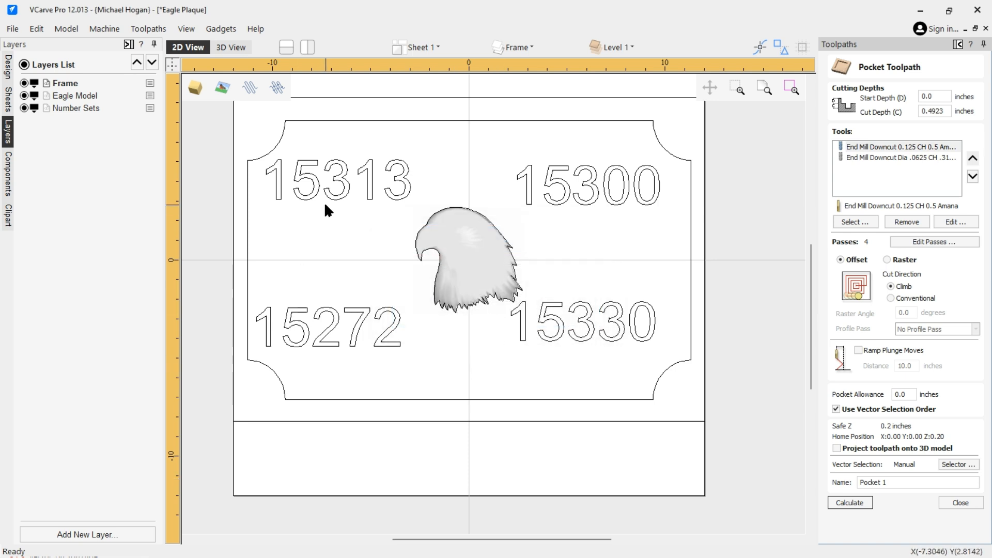
{"action": "left_click", "coordinate": [957, 503]}
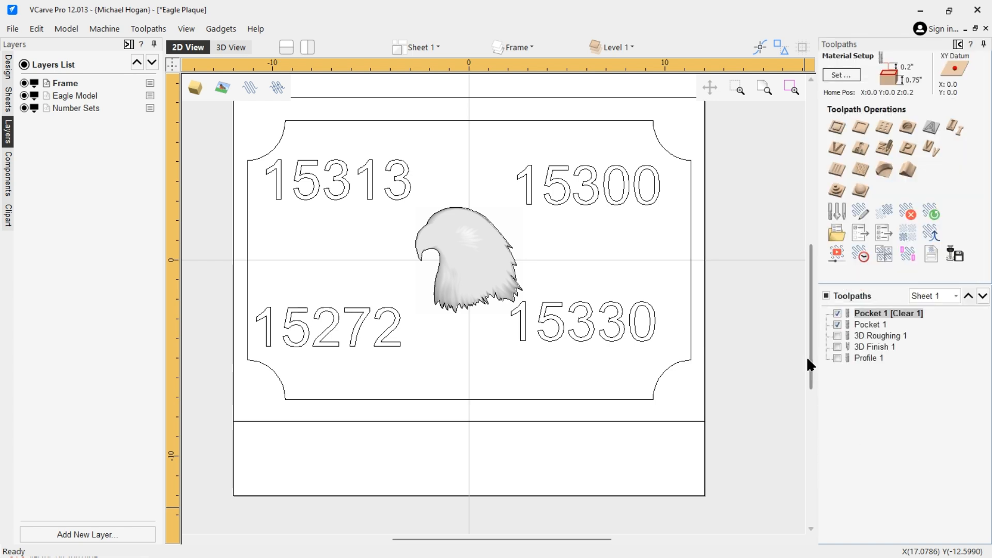
Reopen Pocket 1 [Clear 1], select the eagle outline vector, recalculate the toolpath, and close the preview
{"action": "double_click", "coordinate": [869, 313]}
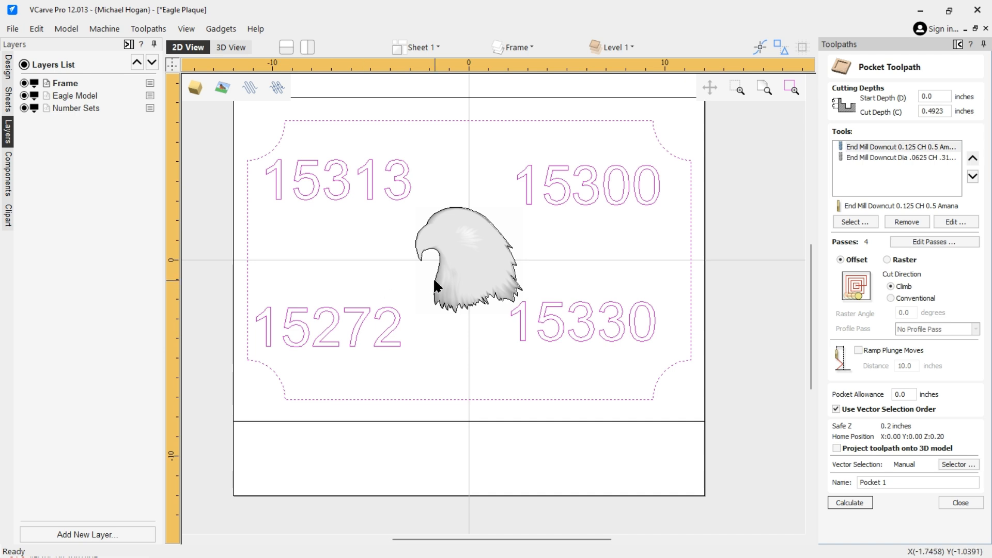
{"action": "left_click", "coordinate": [428, 255], "text": "shift"}
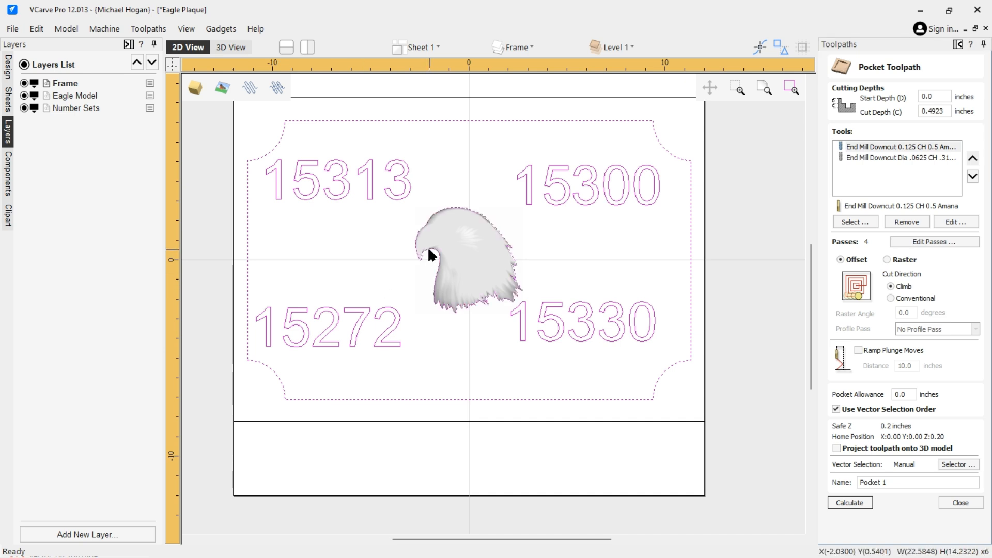
{"action": "left_click", "coordinate": [852, 503]}
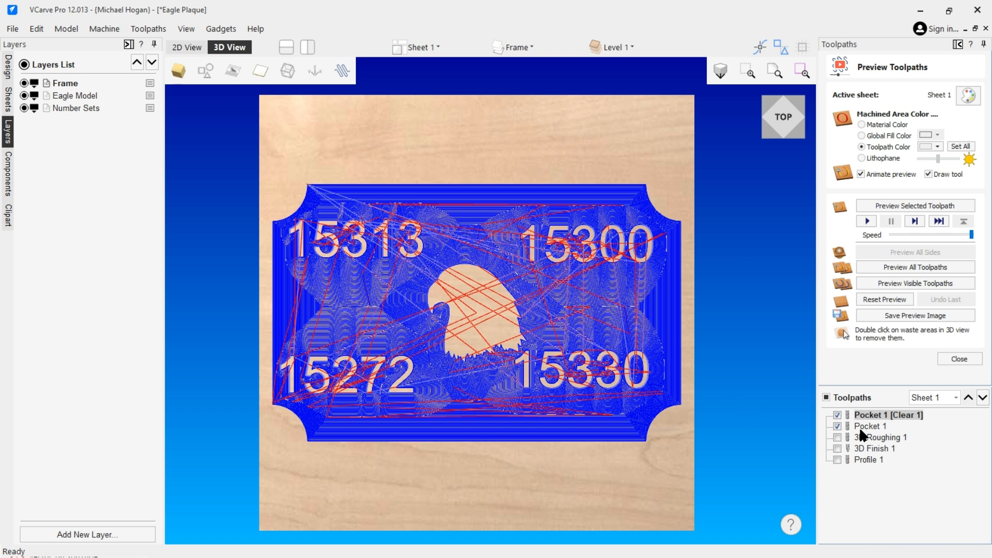
{"action": "left_click", "coordinate": [957, 358]}
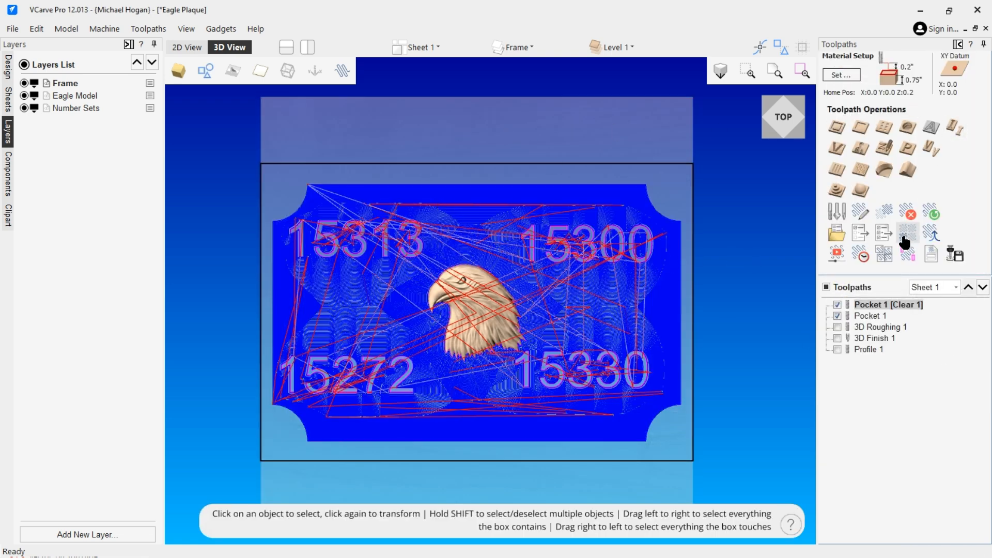
Open the toolpath preview and set the material appearance to Oak
{"action": "left_click", "coordinate": [838, 258]}
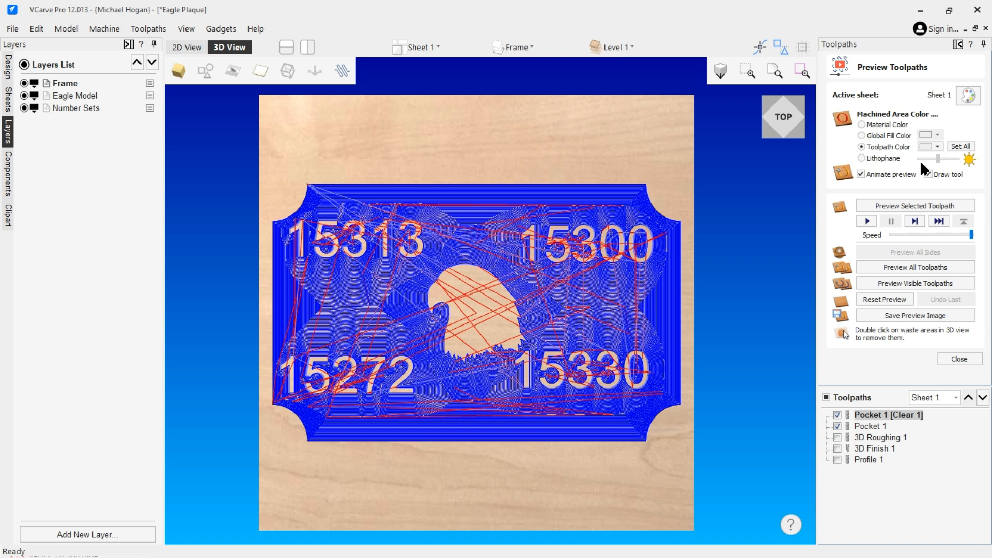
{"action": "left_click", "coordinate": [966, 93]}
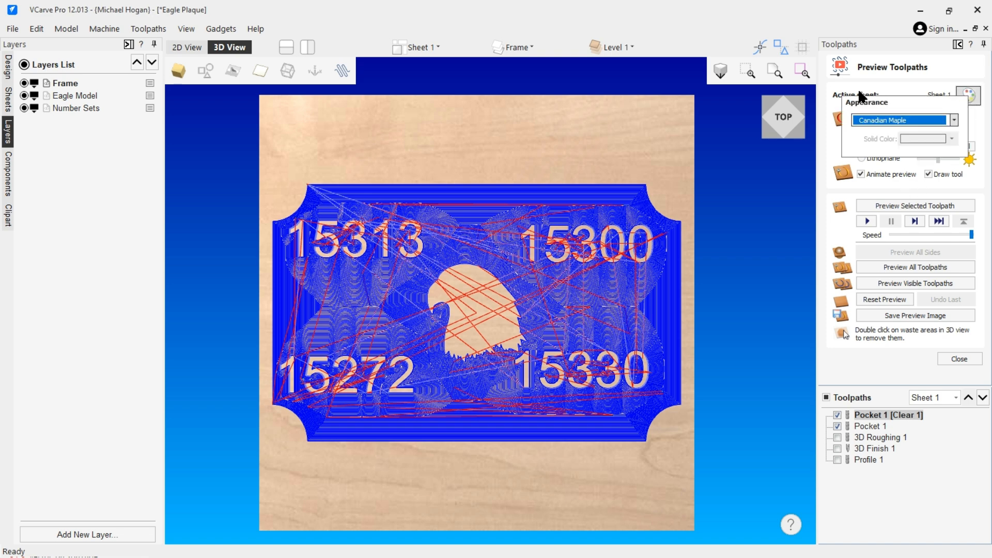
{"action": "left_click", "coordinate": [951, 122]}
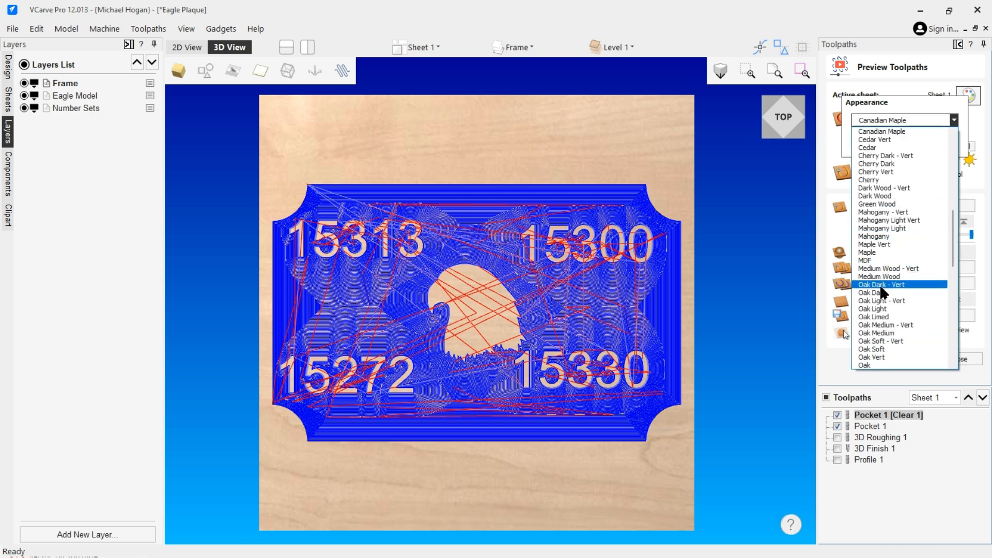
{"action": "left_click", "coordinate": [881, 358]}
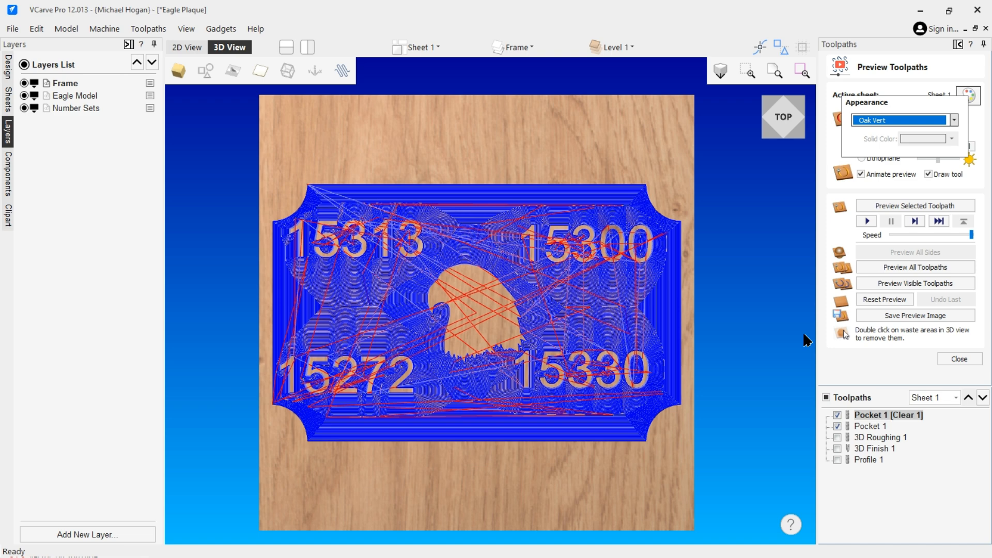
{"action": "left_click", "coordinate": [954, 120]}
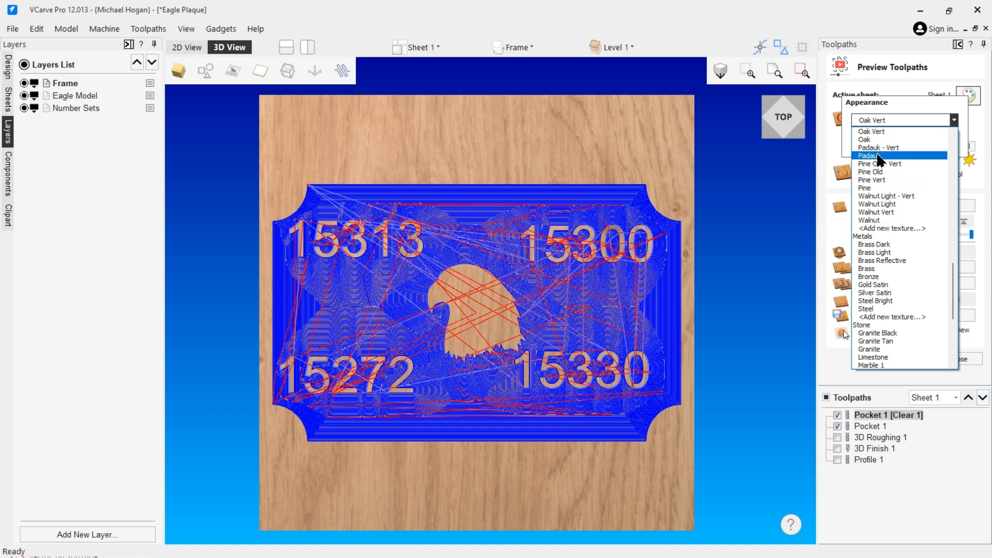
{"action": "scroll", "coordinate": [880, 152], "scroll_direction": "up", "scroll_amount": 1}
{"action": "scroll", "coordinate": [880, 152], "scroll_direction": "up", "scroll_amount": 2}
{"action": "left_click", "coordinate": [869, 163]}
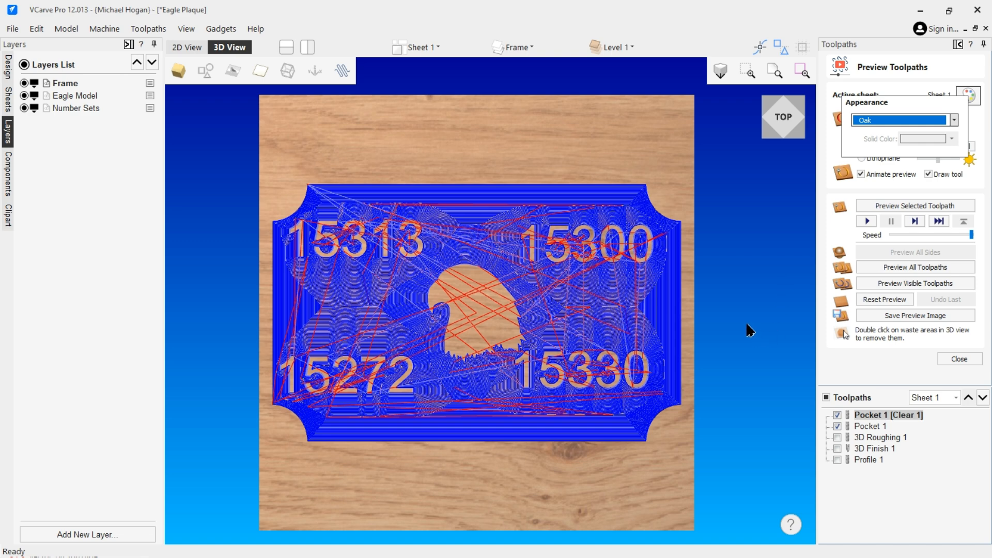
Preview the visible toolpaths on the material and orbit around the result before closing the preview
{"action": "left_click", "coordinate": [900, 282]}
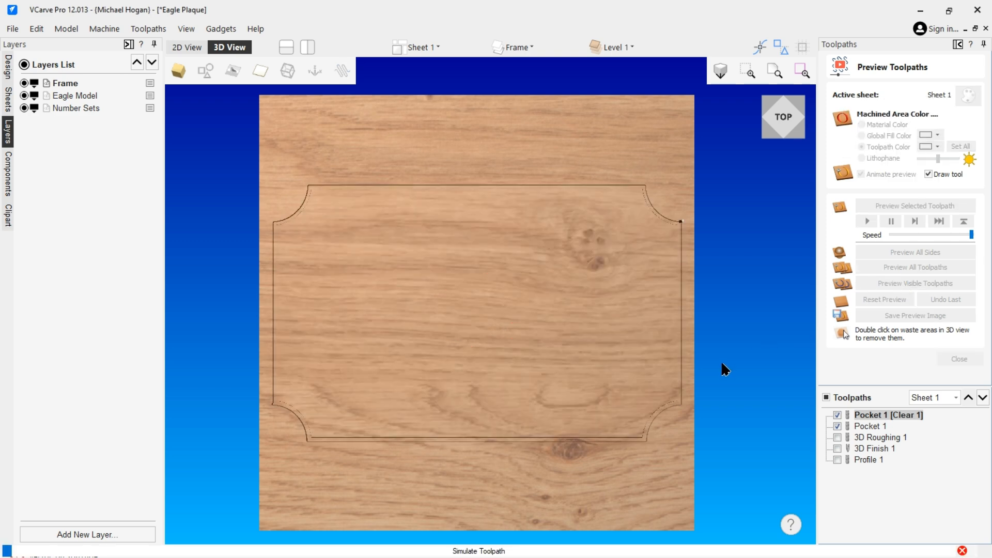
{"action": "left_click_drag", "start_coordinate": [506, 286], "coordinate": [510, 213]}
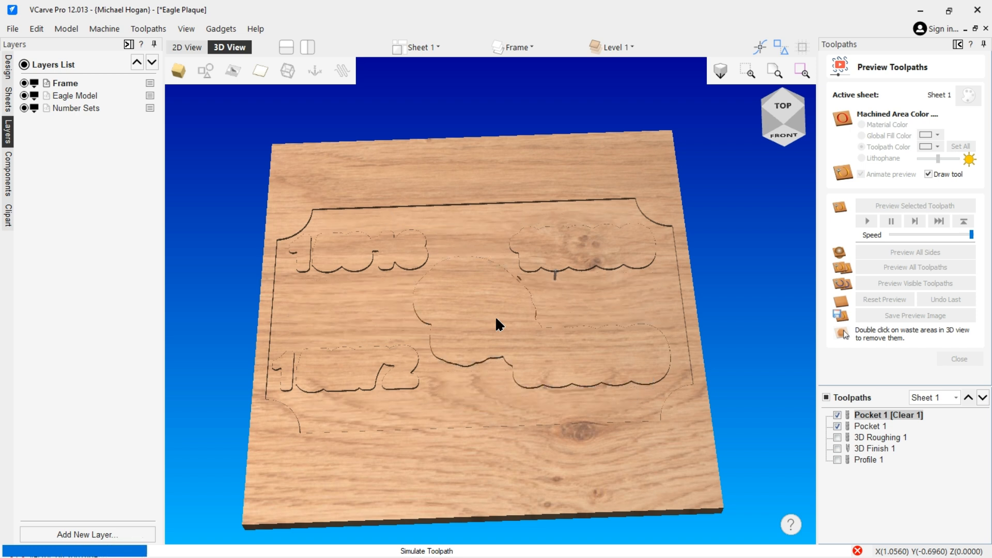
{"action": "scroll", "coordinate": [495, 325], "scroll_direction": "up", "scroll_amount": 2}
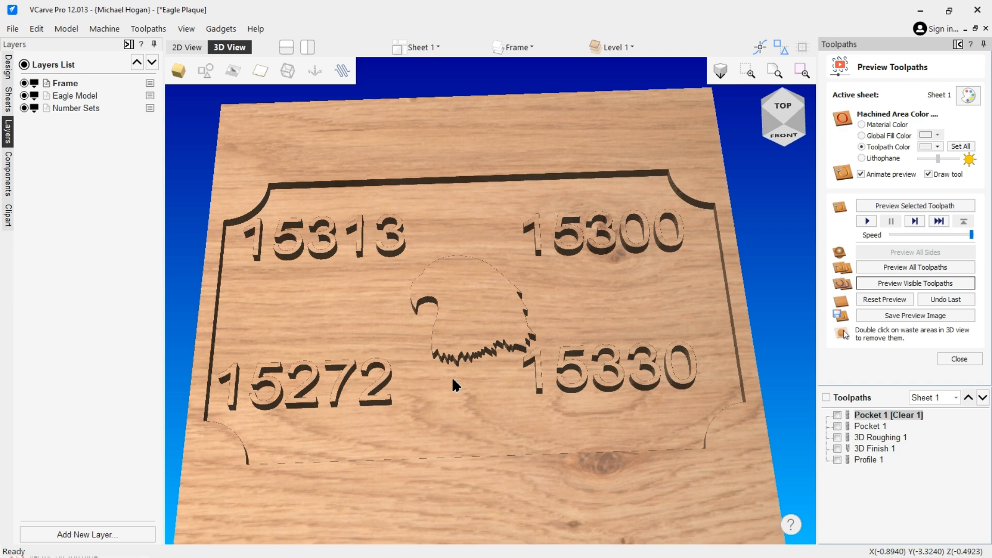
{"action": "left_click_drag", "start_coordinate": [416, 360], "coordinate": [495, 370]}
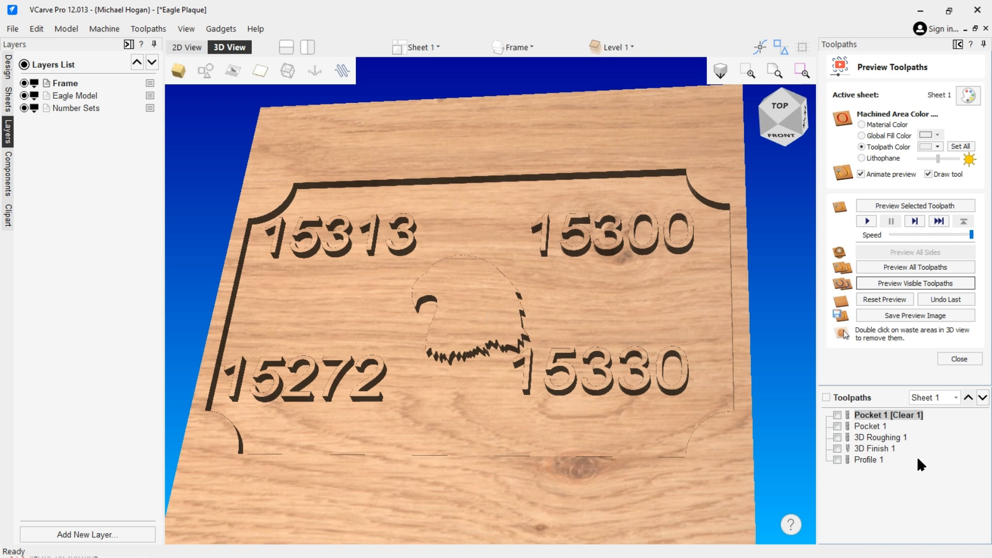
{"action": "left_click", "coordinate": [960, 359]}
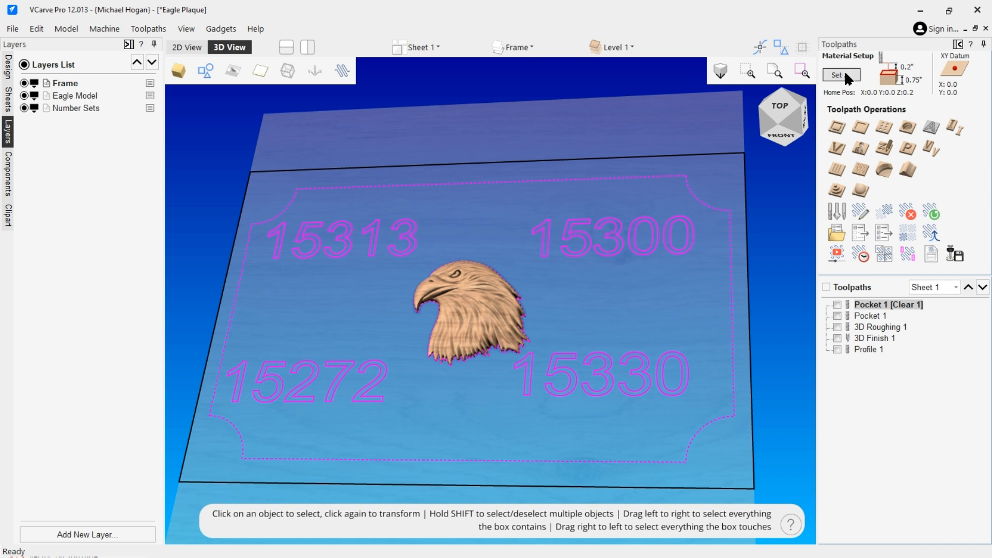
Open Material Setup and the eagle component's properties to check its height, then accept without recalculating toolpaths
{"action": "left_click", "coordinate": [843, 73]}
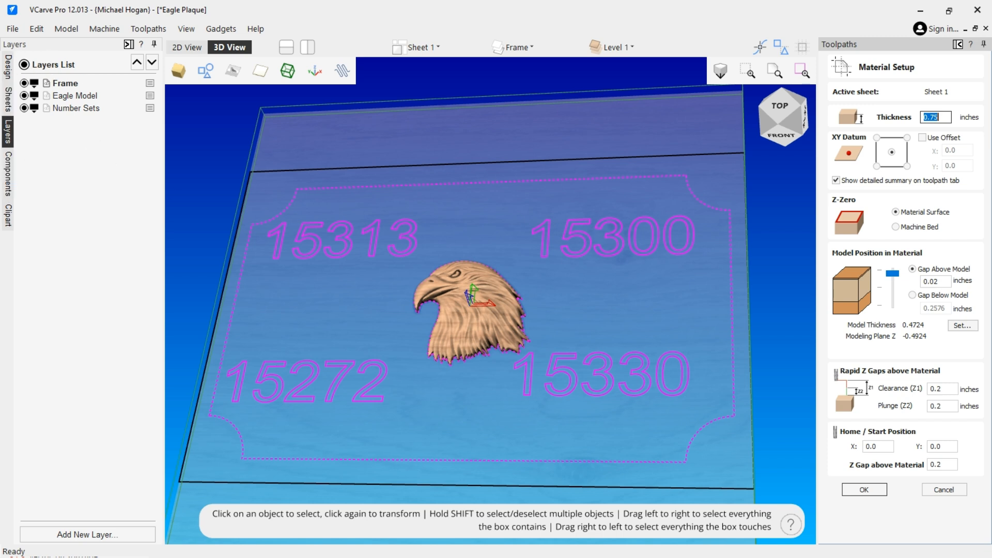
{"action": "left_click", "coordinate": [8, 171]}
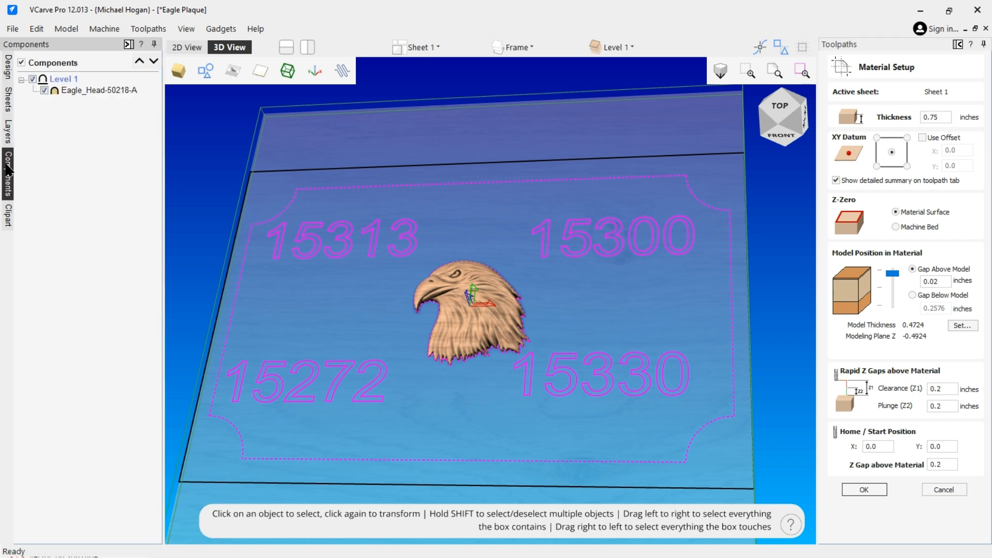
{"action": "double_click", "coordinate": [86, 88]}
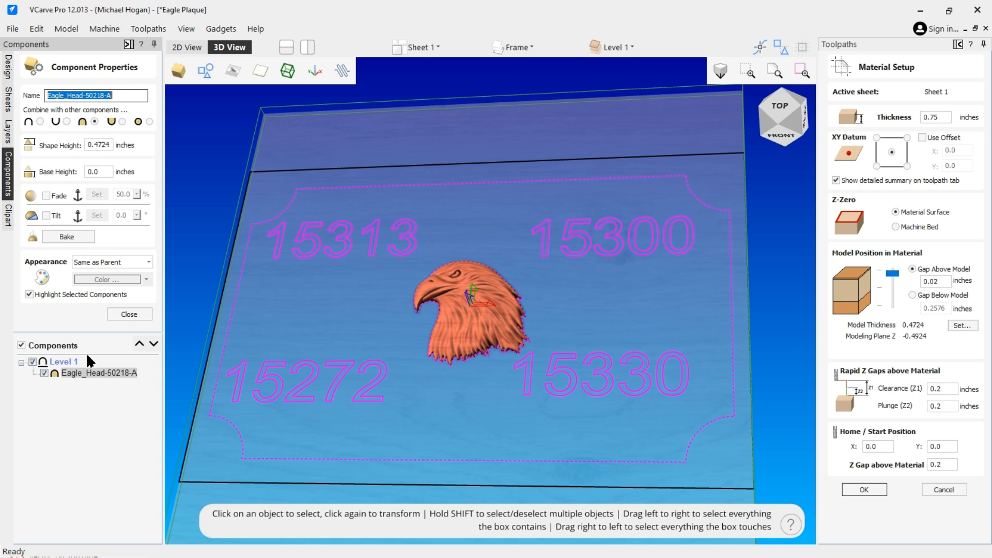
{"action": "left_click", "coordinate": [130, 315]}
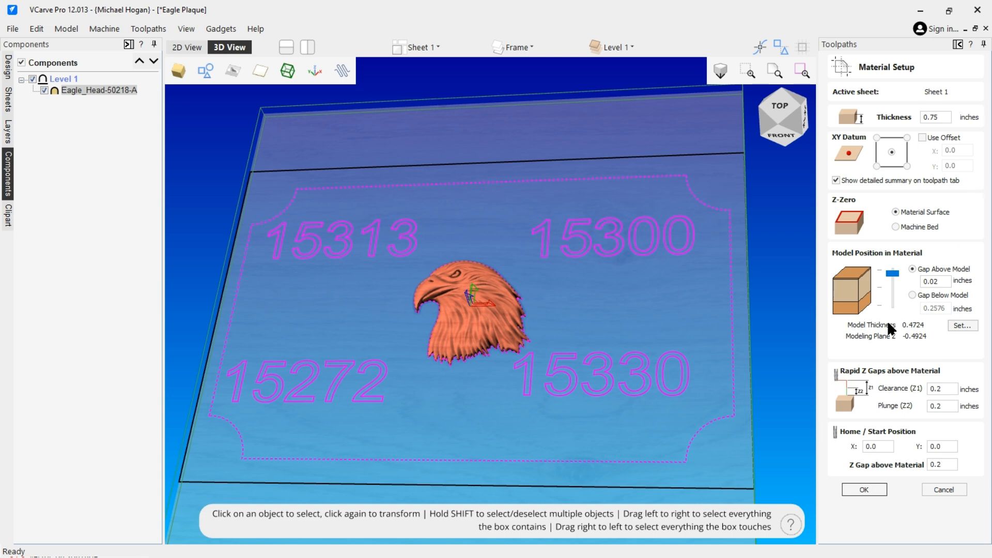
{"action": "left_click", "coordinate": [865, 489]}
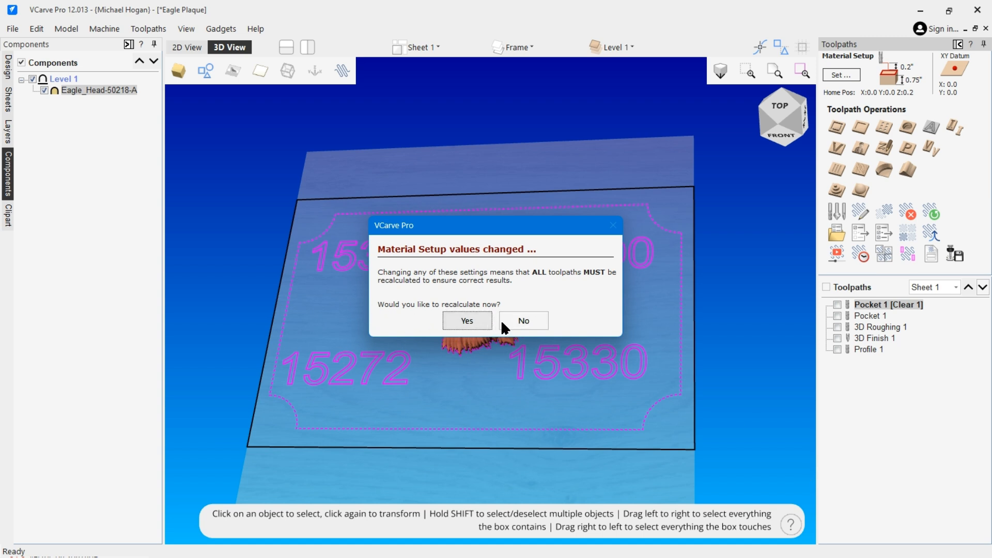
{"action": "left_click", "coordinate": [523, 321]}
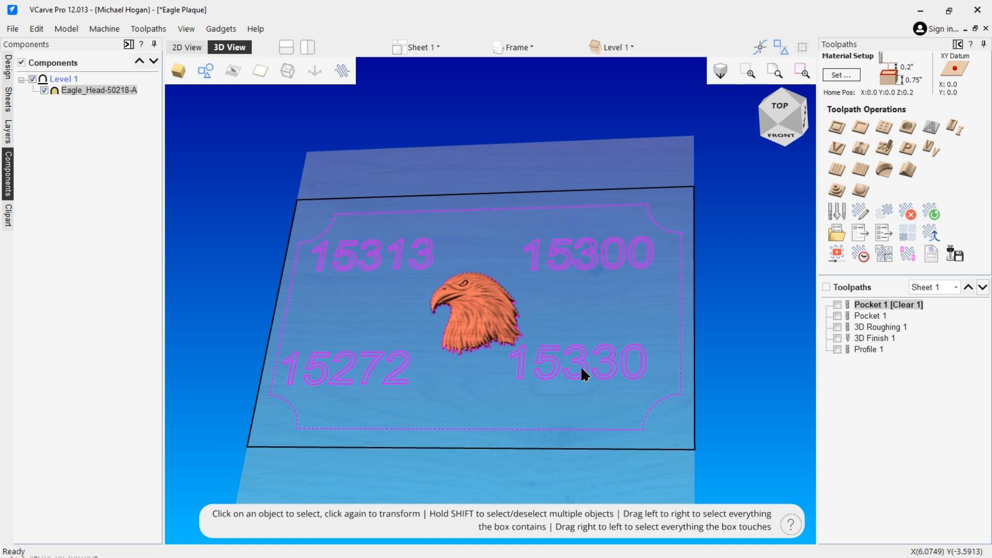
Show and open the 3D Roughing 1 toolpath and set its Boundary Offset to 0.125 inches
{"action": "left_click", "coordinate": [837, 325]}
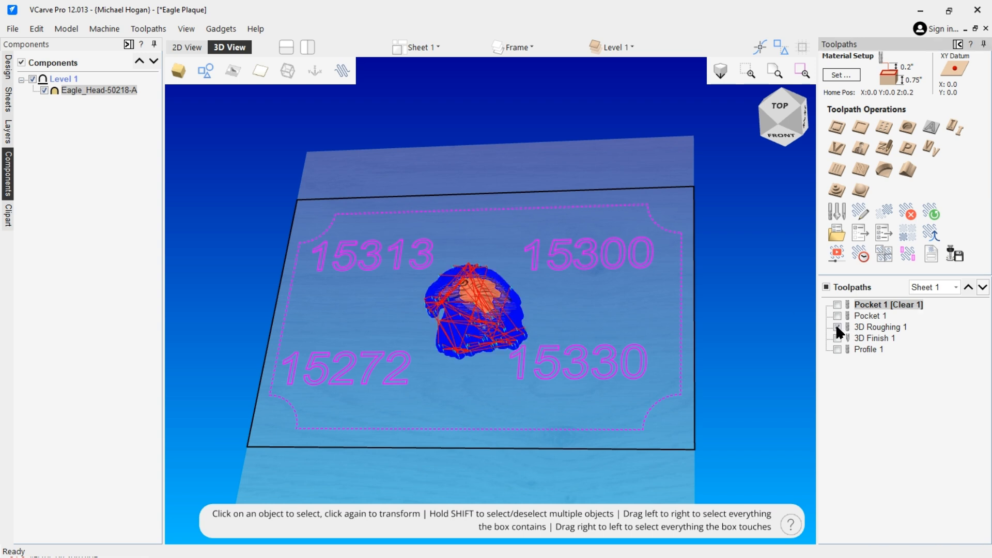
{"action": "double_click", "coordinate": [886, 326]}
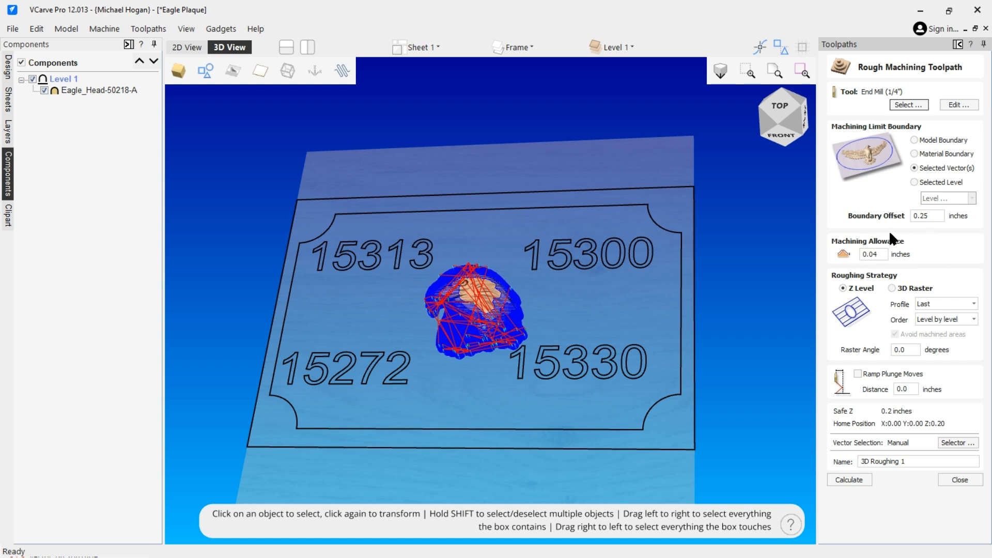
{"action": "left_click", "coordinate": [928, 219]}
{"action": "left_click", "coordinate": [919, 215]}
{"action": "type", "text": "1"}
Select the eagle outline as the roughing boundary vector, calculate 3D Roughing 1, and preview the visible toolpaths
{"action": "left_click", "coordinate": [846, 480]}
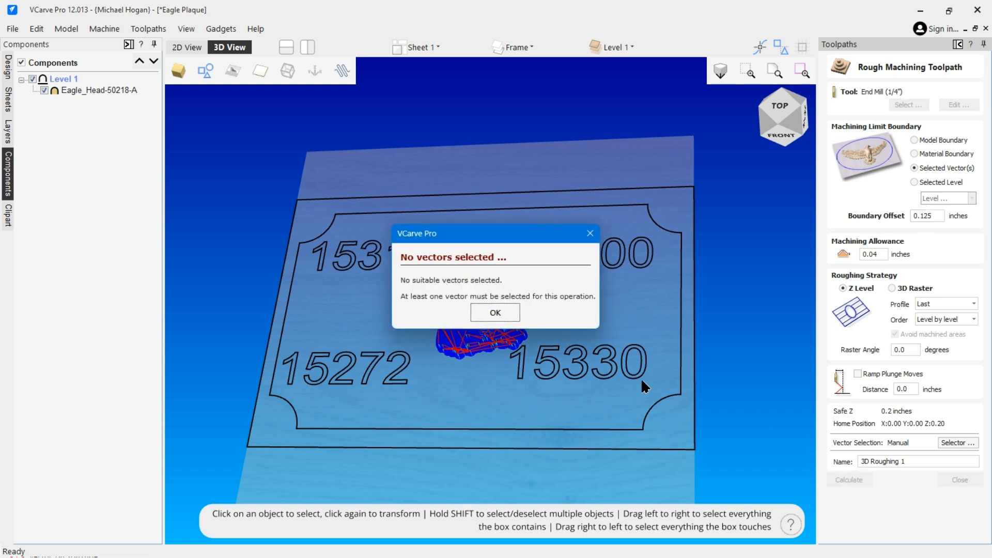
{"action": "left_click", "coordinate": [494, 313]}
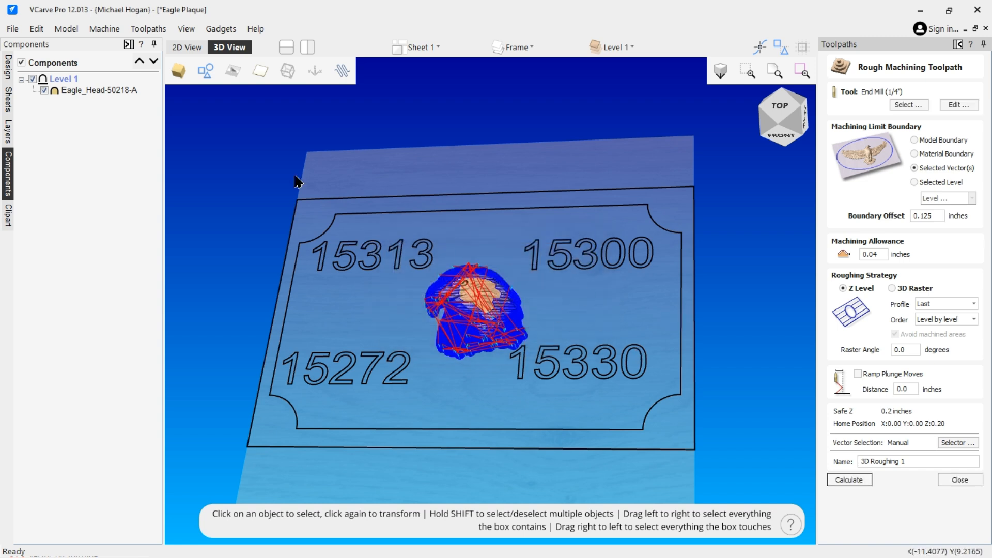
{"action": "left_click", "coordinate": [177, 48]}
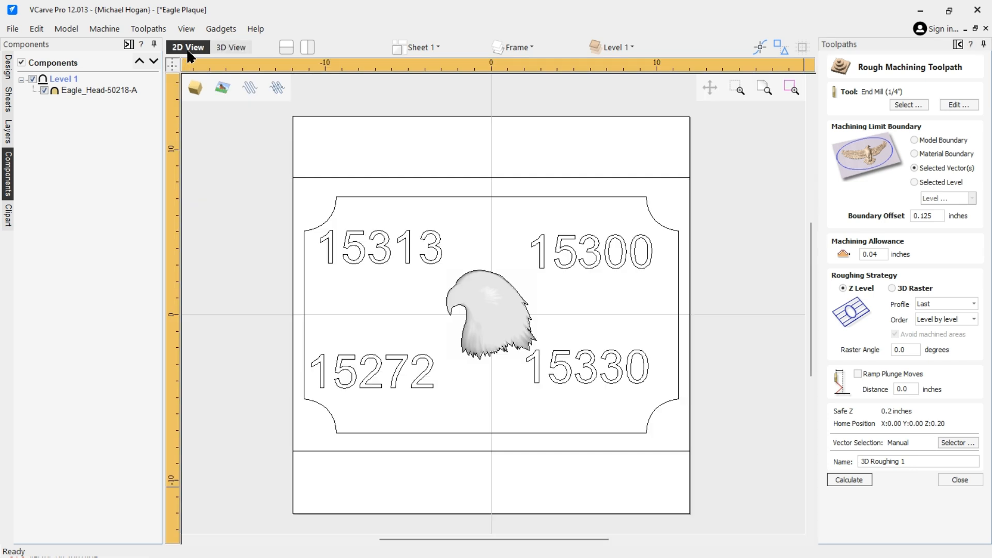
{"action": "left_click", "coordinate": [486, 309]}
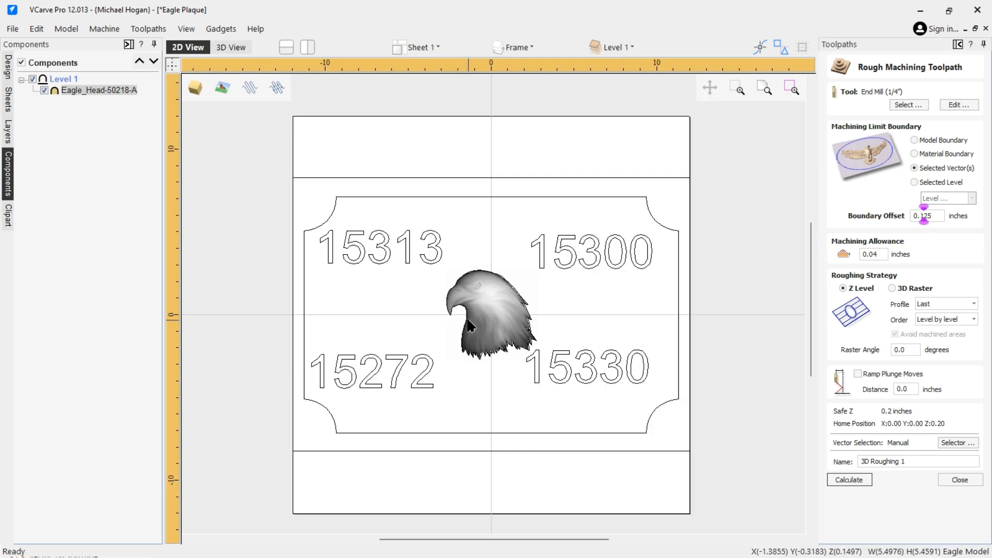
{"action": "left_click", "coordinate": [466, 321], "text": "shift"}
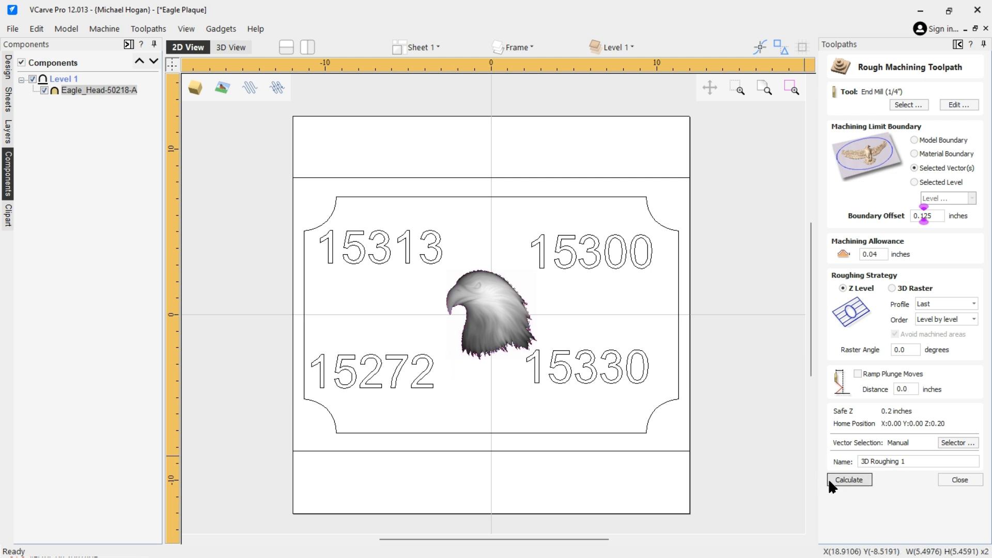
{"action": "left_click", "coordinate": [848, 479]}
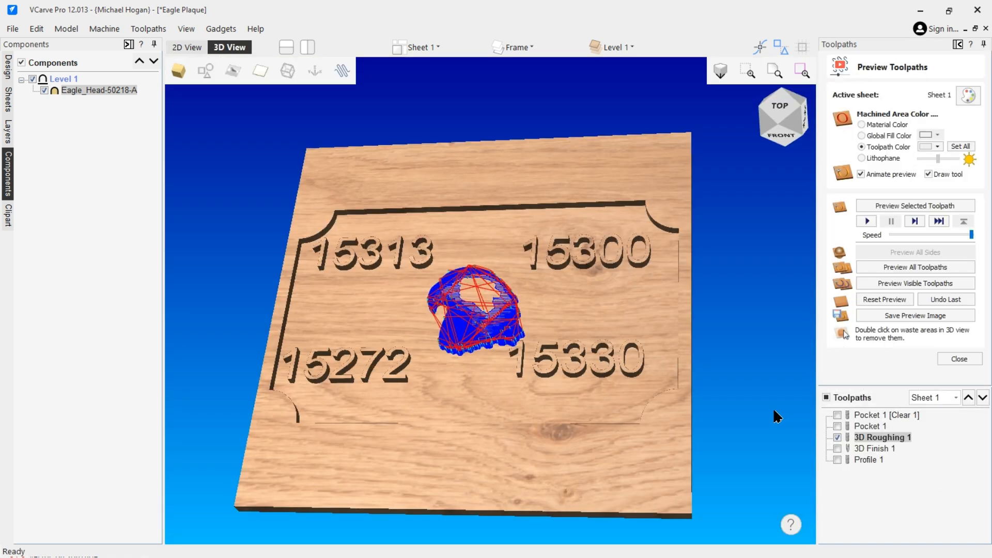
{"action": "left_click", "coordinate": [919, 281]}
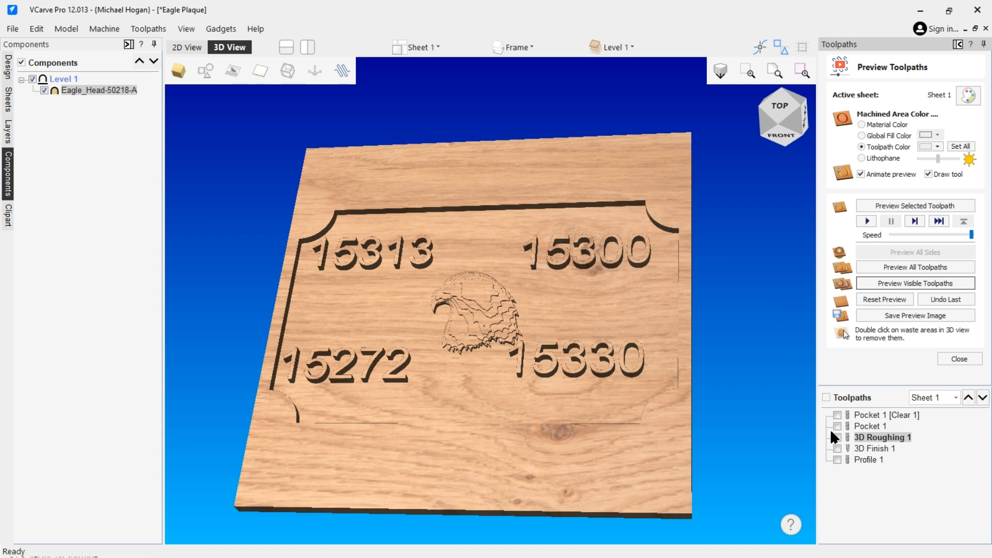
Open 3D Finish 1, select the eagle outline as its boundary vector, and calculate the toolpath
{"action": "double_click", "coordinate": [871, 445]}
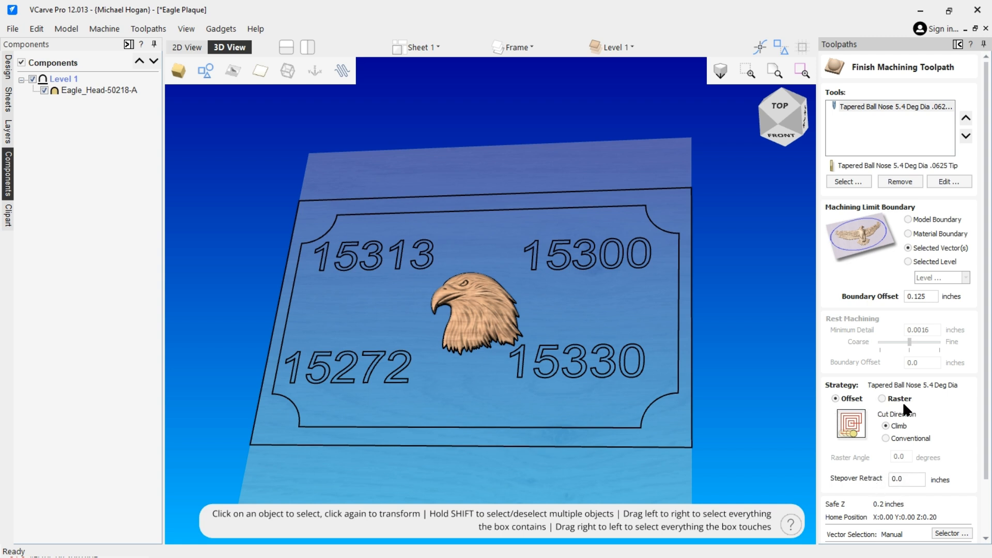
{"action": "scroll", "coordinate": [904, 401], "scroll_direction": "down", "scroll_amount": 3}
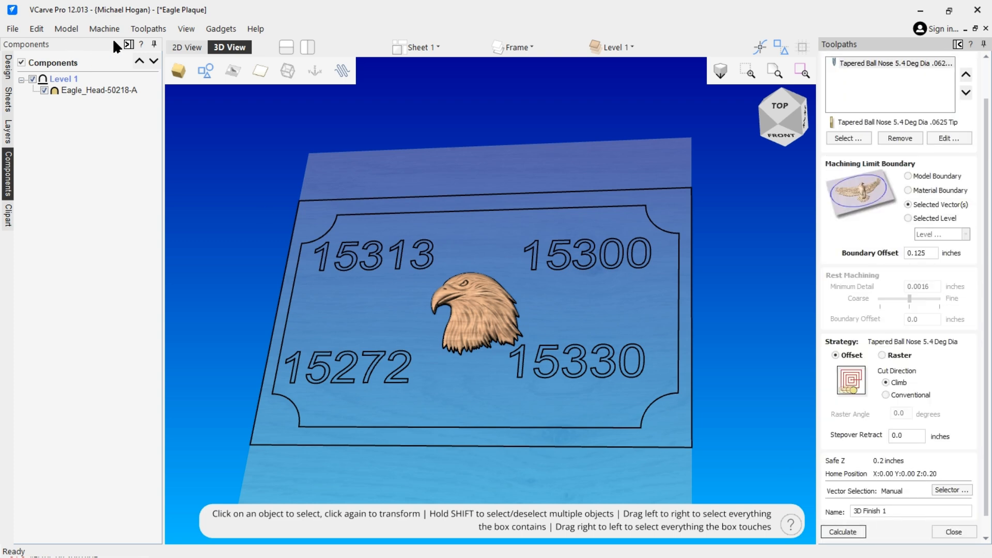
{"action": "left_click", "coordinate": [188, 47]}
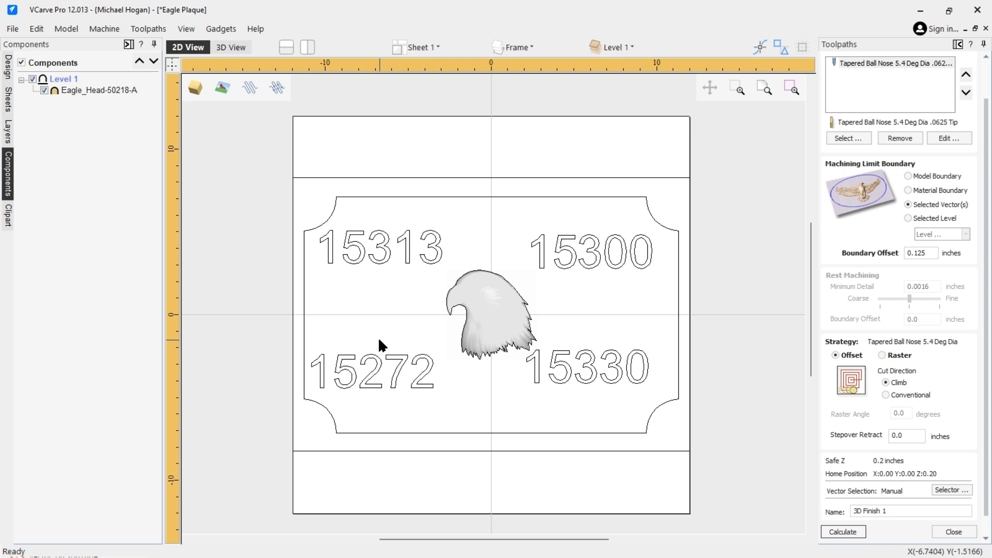
{"action": "left_click", "coordinate": [504, 314]}
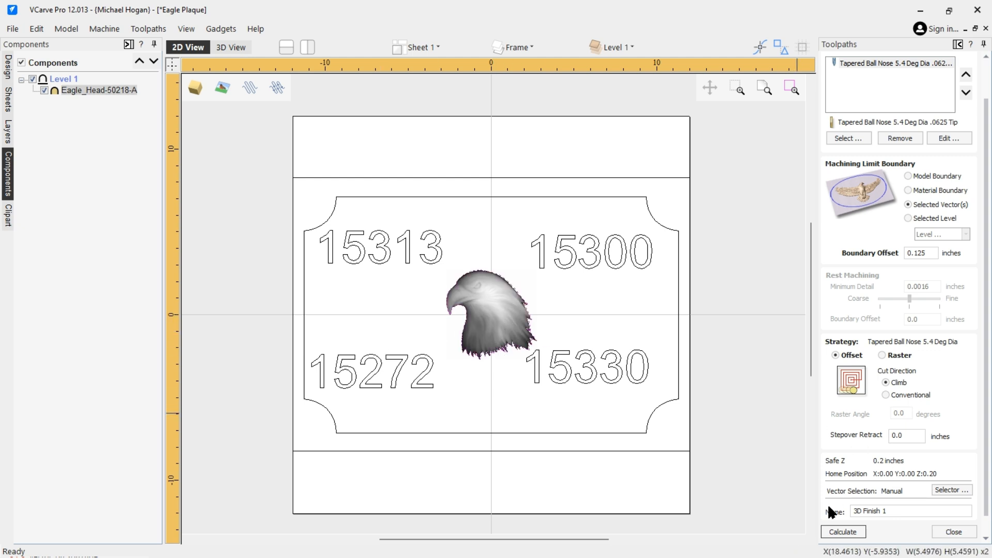
{"action": "left_click", "coordinate": [841, 532]}
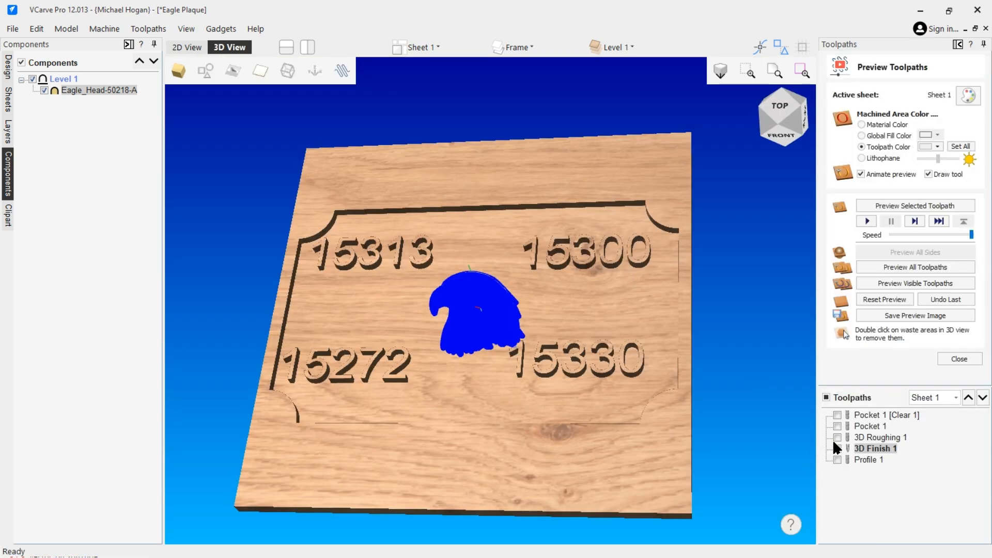
Show only 3D Finish 1, preview it on the material, and zoom in on the carved eagle
{"action": "left_click", "coordinate": [837, 446]}
{"action": "left_click", "coordinate": [914, 279]}
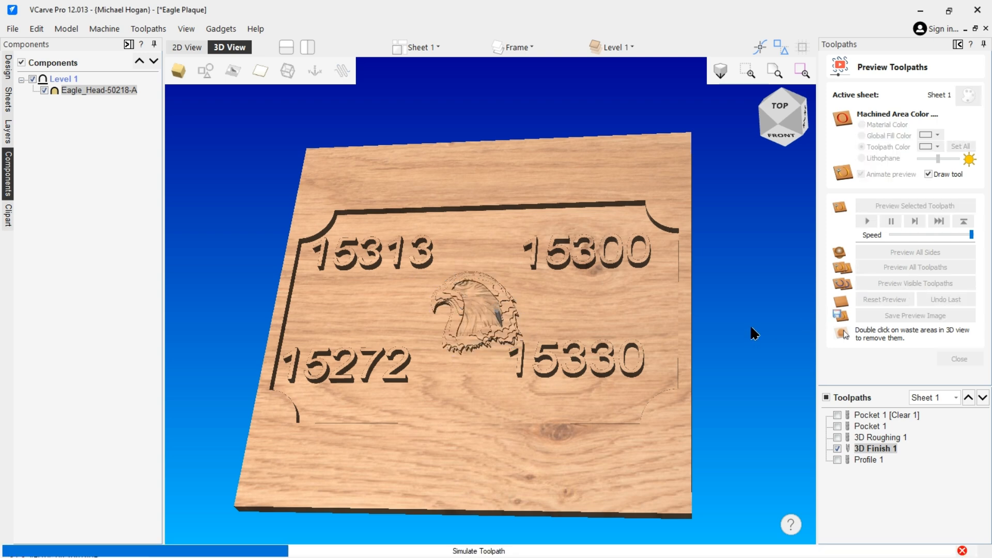
{"action": "scroll", "coordinate": [488, 311], "scroll_direction": "up", "scroll_amount": 5}
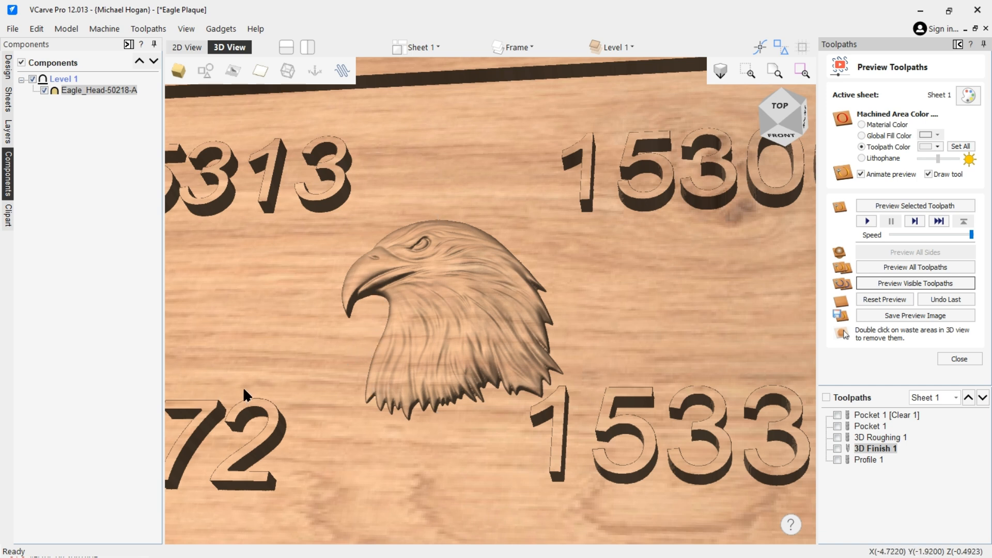
{"action": "scroll", "coordinate": [274, 356], "scroll_direction": "down", "scroll_amount": 1}
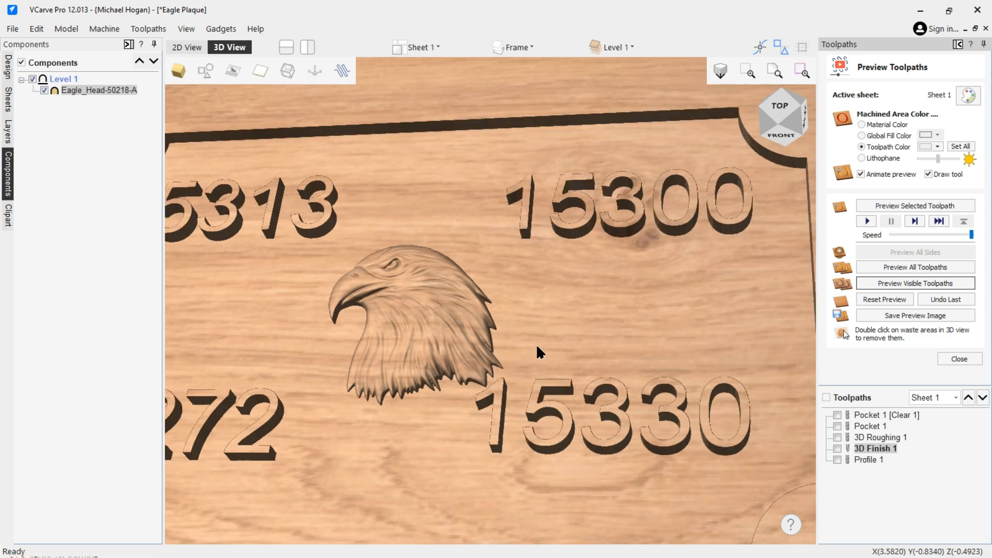
Open Pocket 1 [Clear 1], set its cut depth to 0.400 inches, and calculate it
{"action": "double_click", "coordinate": [879, 414]}
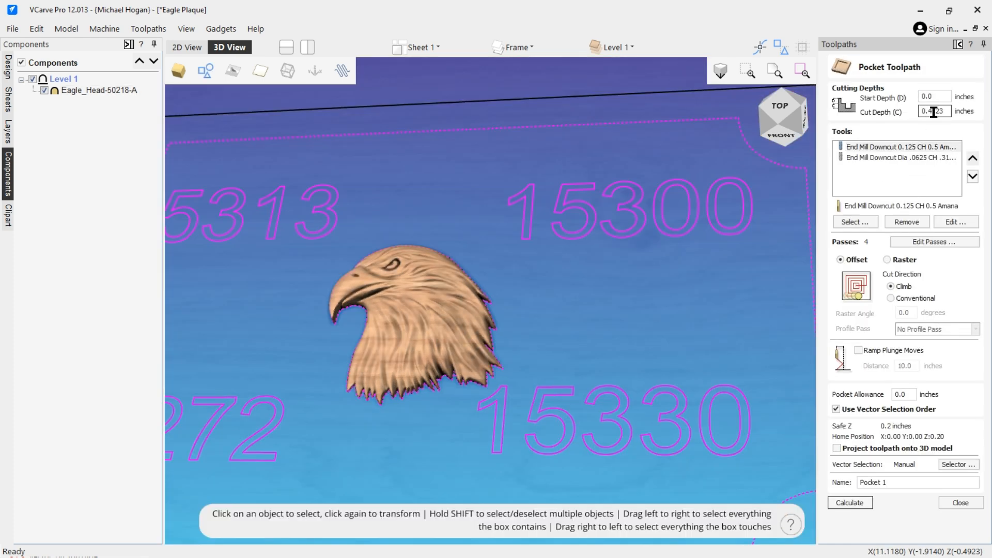
{"action": "left_click_drag", "start_coordinate": [928, 110], "coordinate": [952, 110]}
{"action": "type", "text": "400"}
{"action": "left_click", "coordinate": [852, 503]}
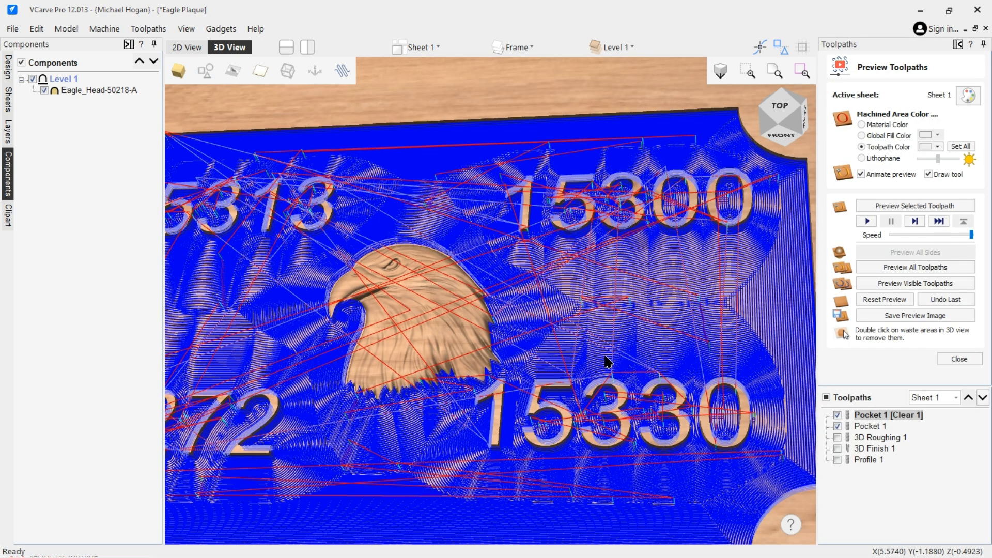
Preview the pocket toolpaths, then show 3D Roughing 1 and preview it on the pocketed plaque
{"action": "left_click", "coordinate": [891, 299]}
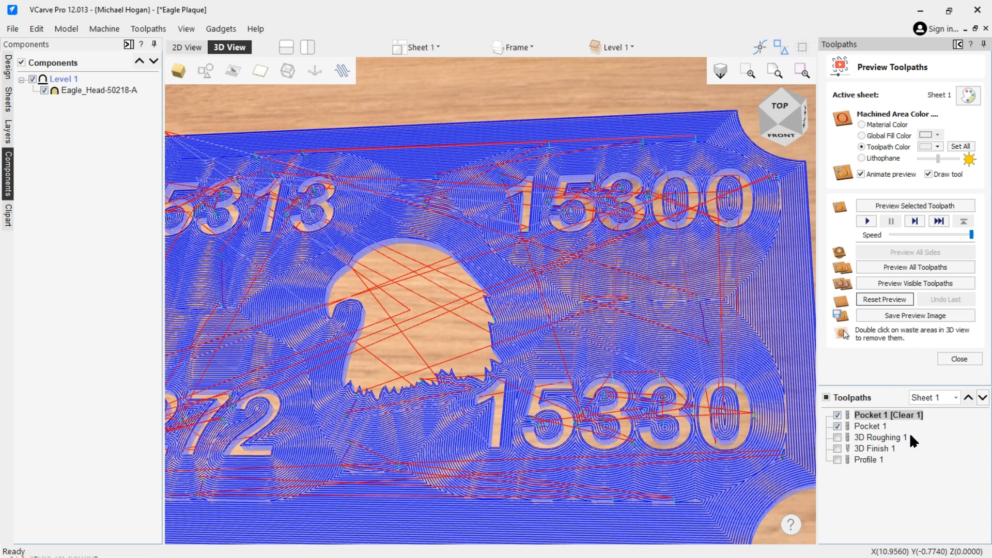
{"action": "left_click", "coordinate": [905, 282]}
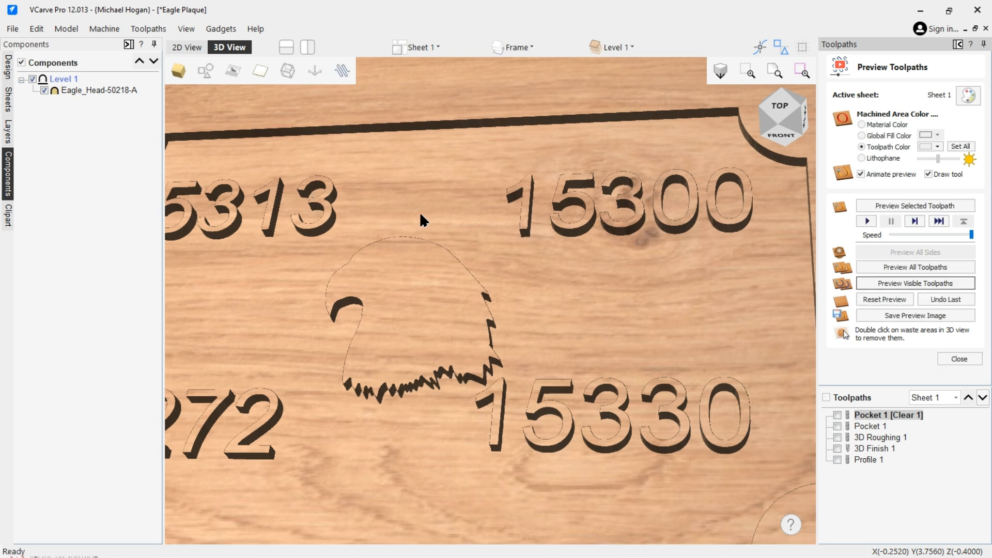
{"action": "left_click", "coordinate": [837, 437]}
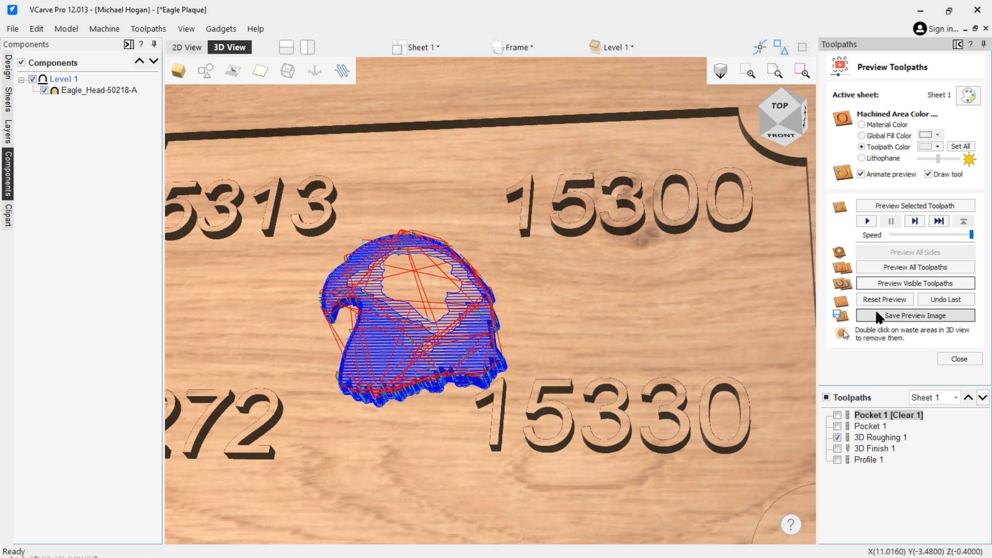
{"action": "left_click", "coordinate": [885, 280]}
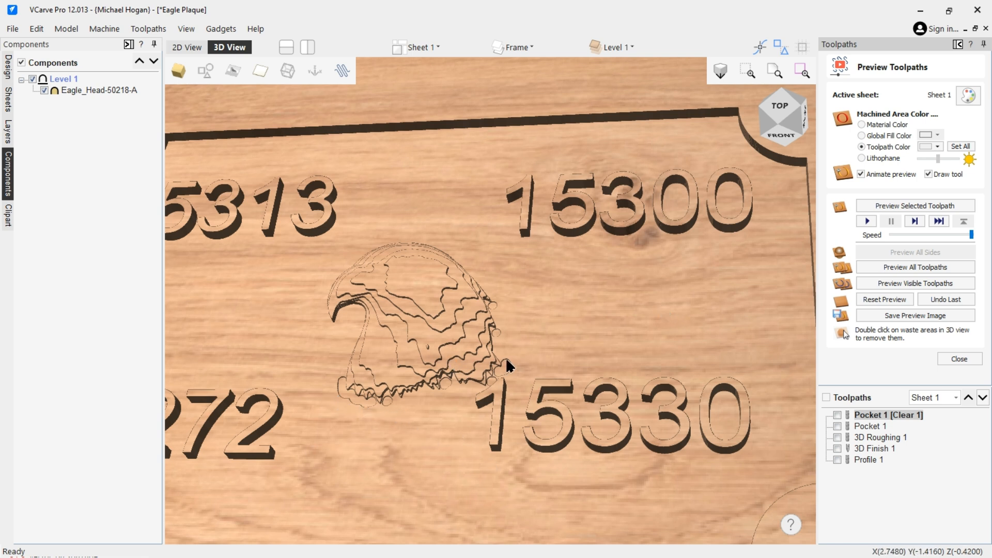
Show 3D Finish 1, preview it over the roughed eagle, and zoom in to inspect the result
{"action": "left_click", "coordinate": [837, 448]}
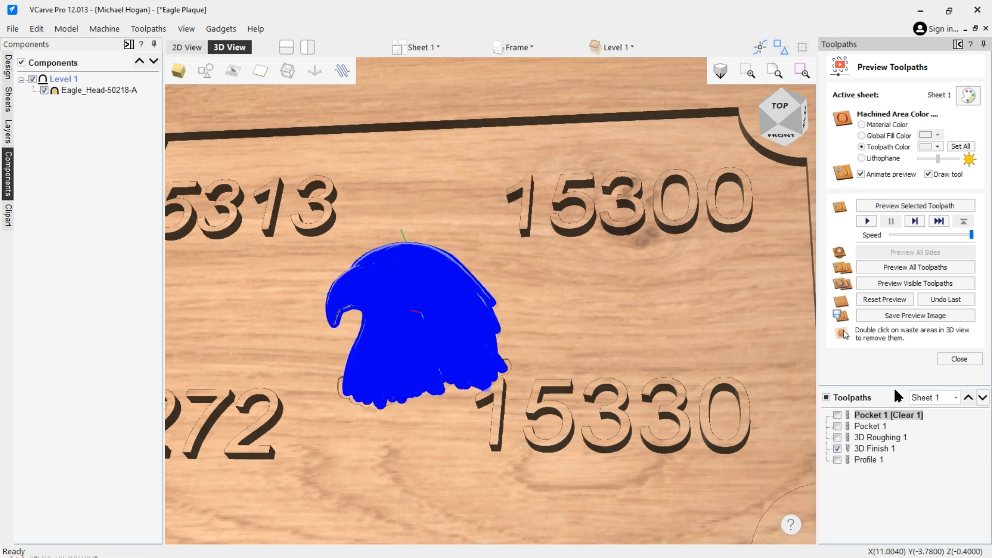
{"action": "left_click", "coordinate": [897, 282]}
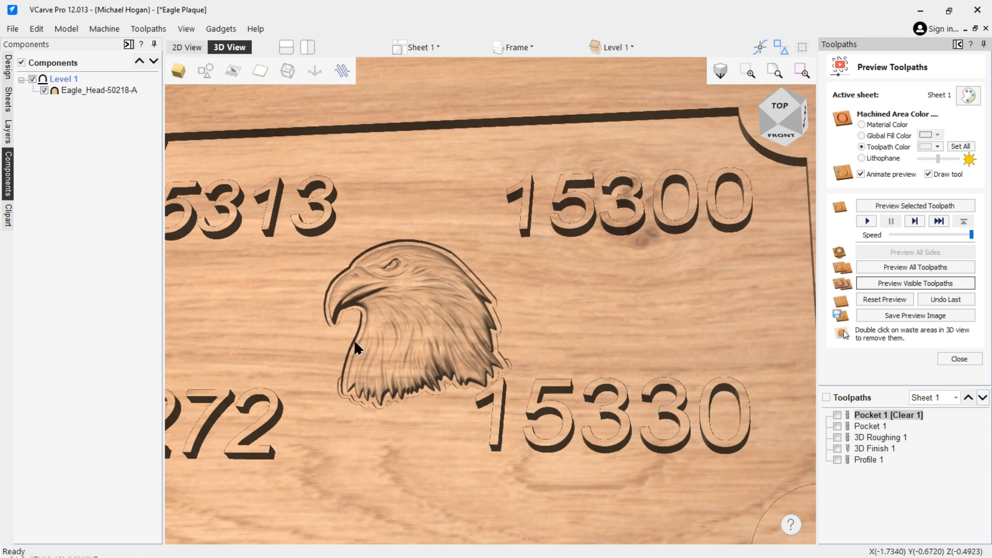
{"action": "scroll", "coordinate": [359, 333], "scroll_direction": "up", "scroll_amount": 2}
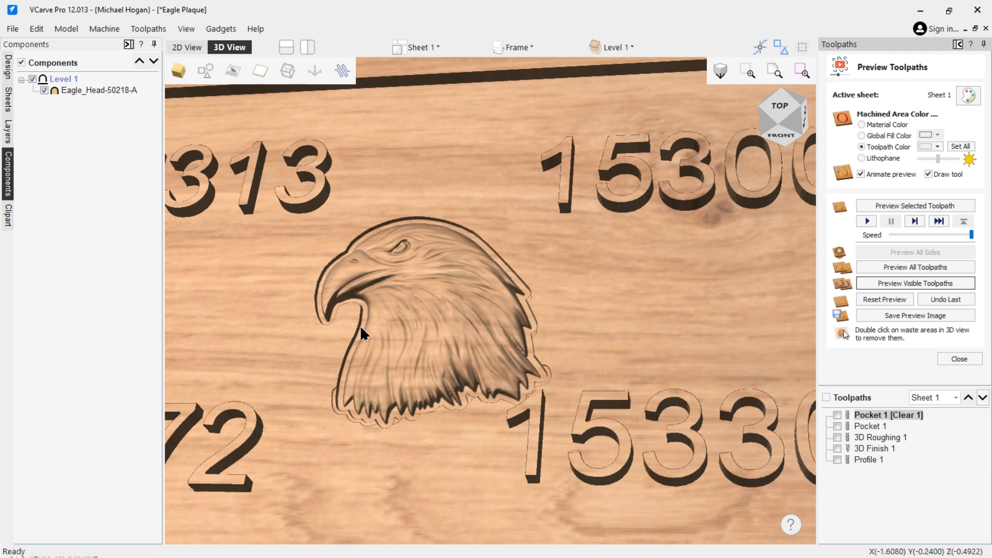
Reopen Pocket 1 [Clear 1], set its cut depth to 0.4923 inches, and recalculate it
{"action": "mouse_move", "coordinate": [990, 557]}
{"action": "double_click", "coordinate": [879, 416]}
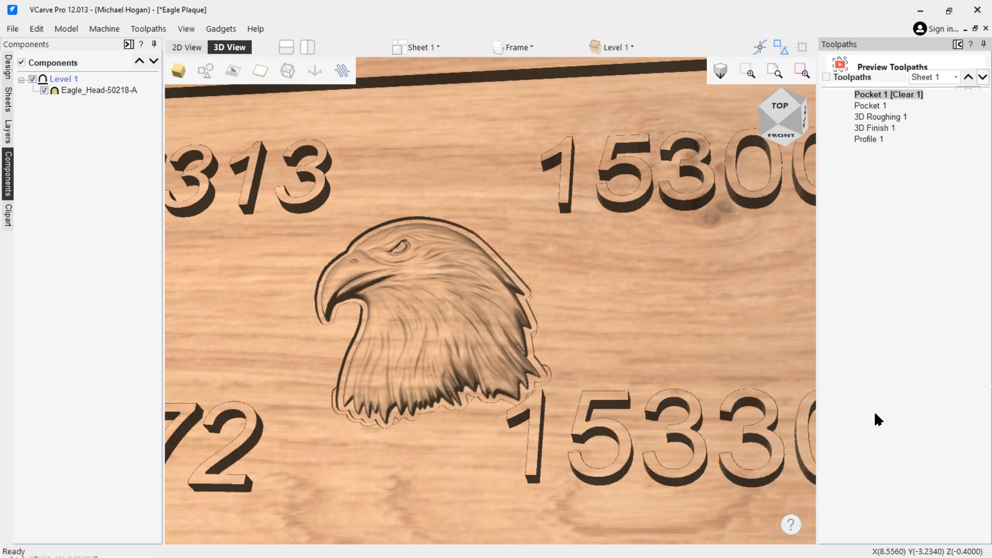
{"action": "left_click", "coordinate": [934, 111]}
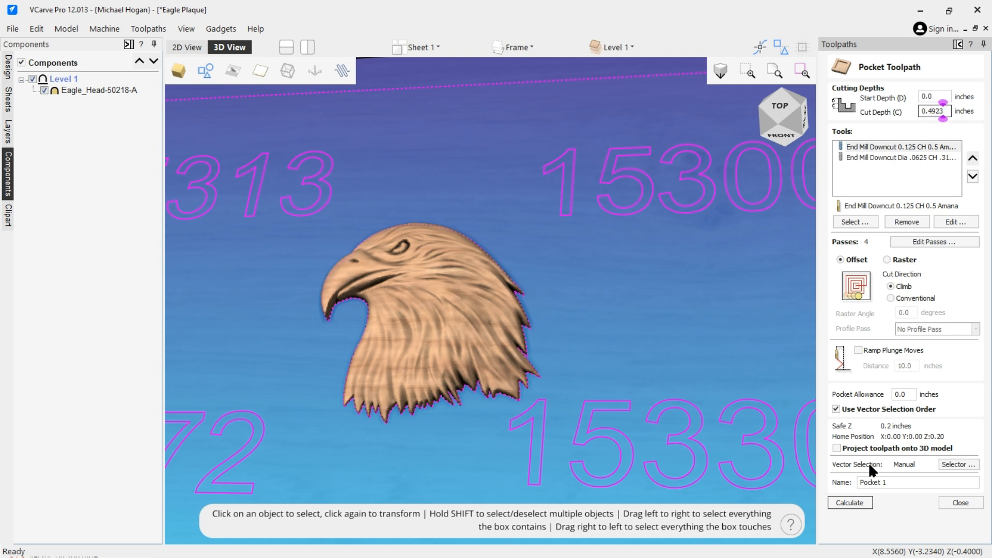
{"action": "left_click", "coordinate": [850, 503]}
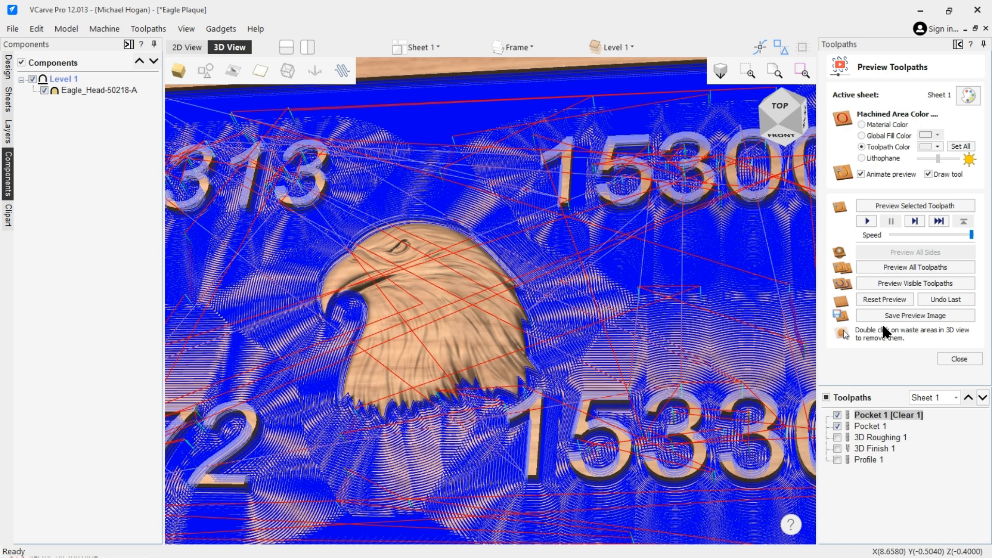
Preview the recalculated pocket, orbit around the plaque, then show Profile 1 and preview it
{"action": "left_click", "coordinate": [889, 282]}
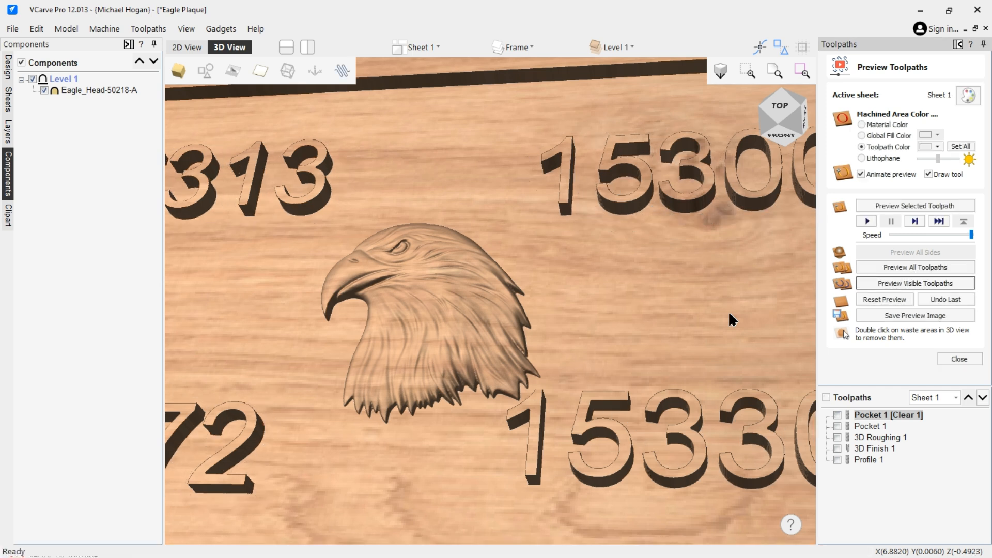
{"action": "scroll", "coordinate": [620, 299], "scroll_direction": "down", "scroll_amount": 5}
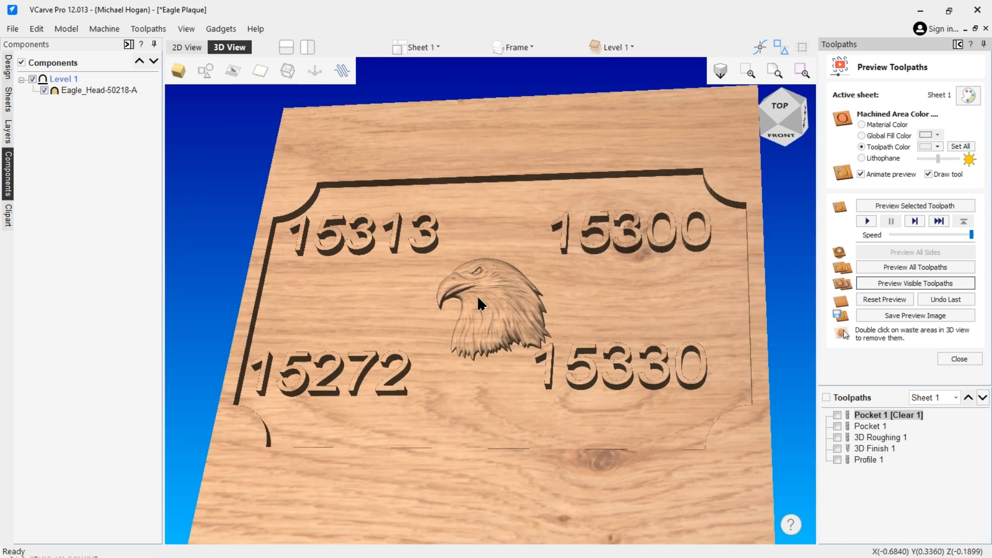
{"action": "left_click_drag", "start_coordinate": [544, 305], "coordinate": [630, 315]}
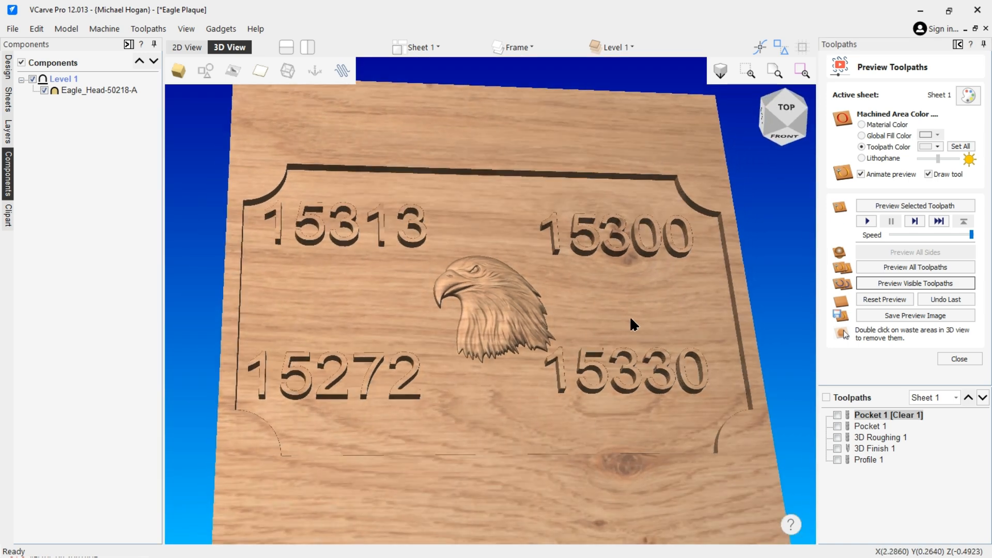
{"action": "left_click", "coordinate": [837, 460]}
{"action": "left_click", "coordinate": [900, 283]}
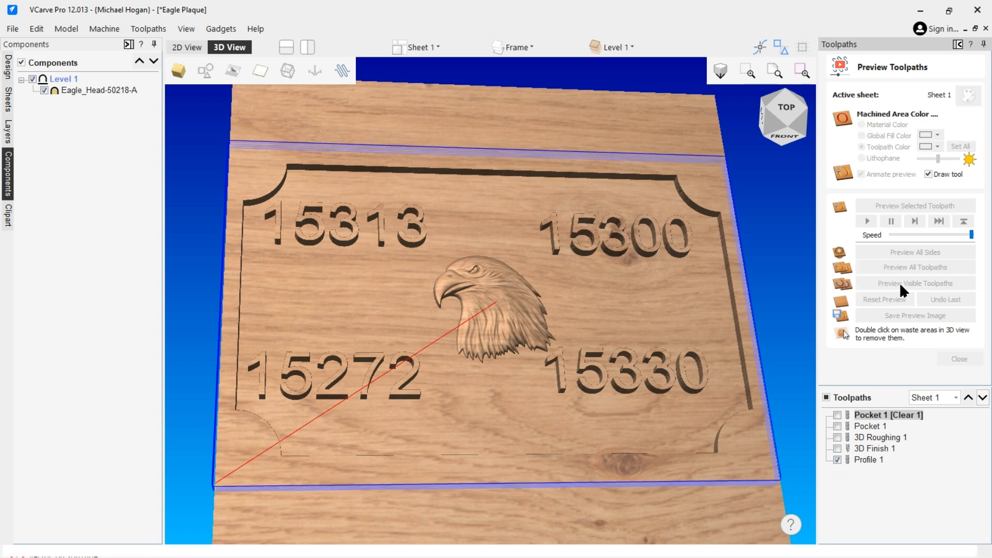